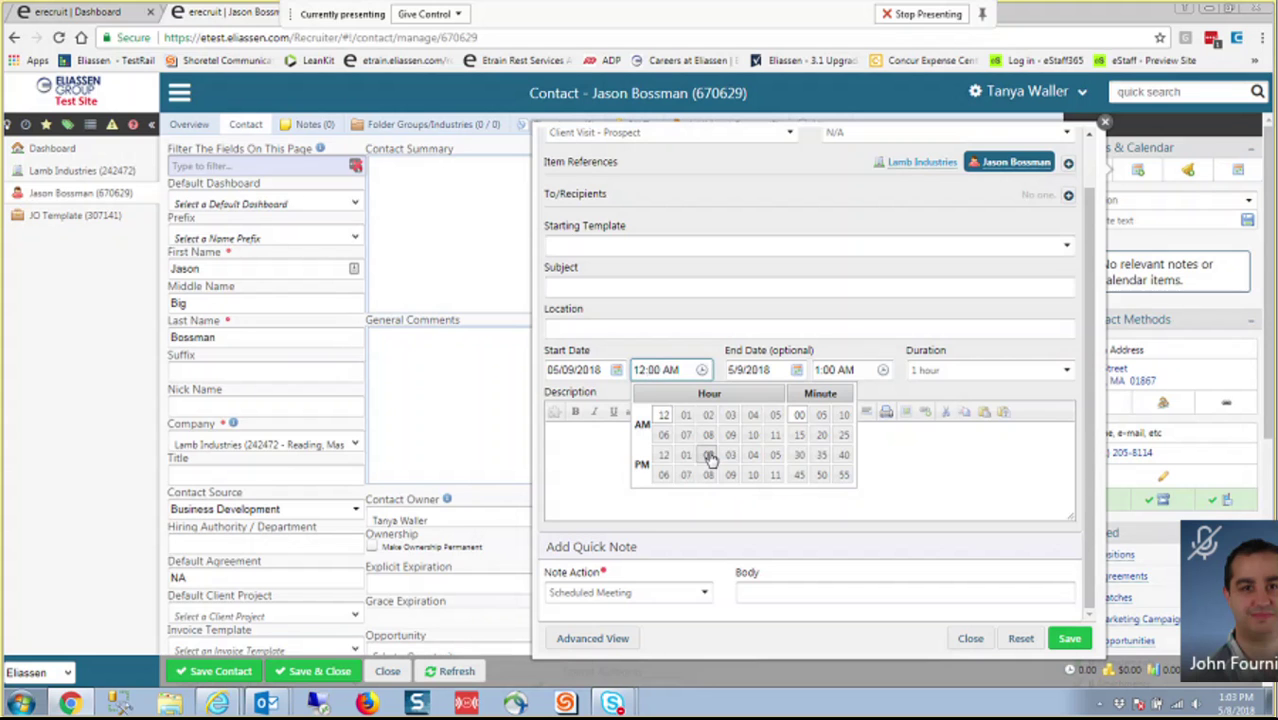
Set the client visit's start time to 02:00 PM and look through the duration options without changing the duration
{"action": "left_click", "coordinate": [853, 373]}
{"action": "left_click", "coordinate": [938, 494]}
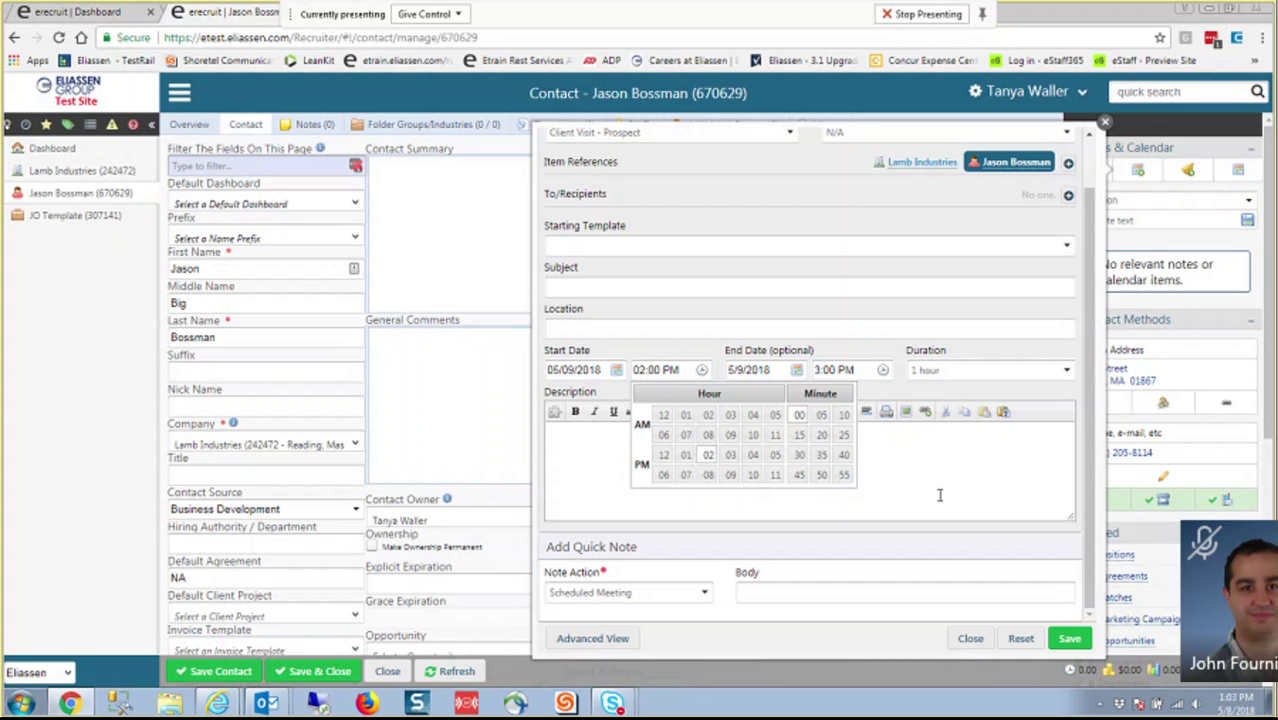
{"action": "left_click", "coordinate": [836, 370]}
{"action": "left_click", "coordinate": [945, 370]}
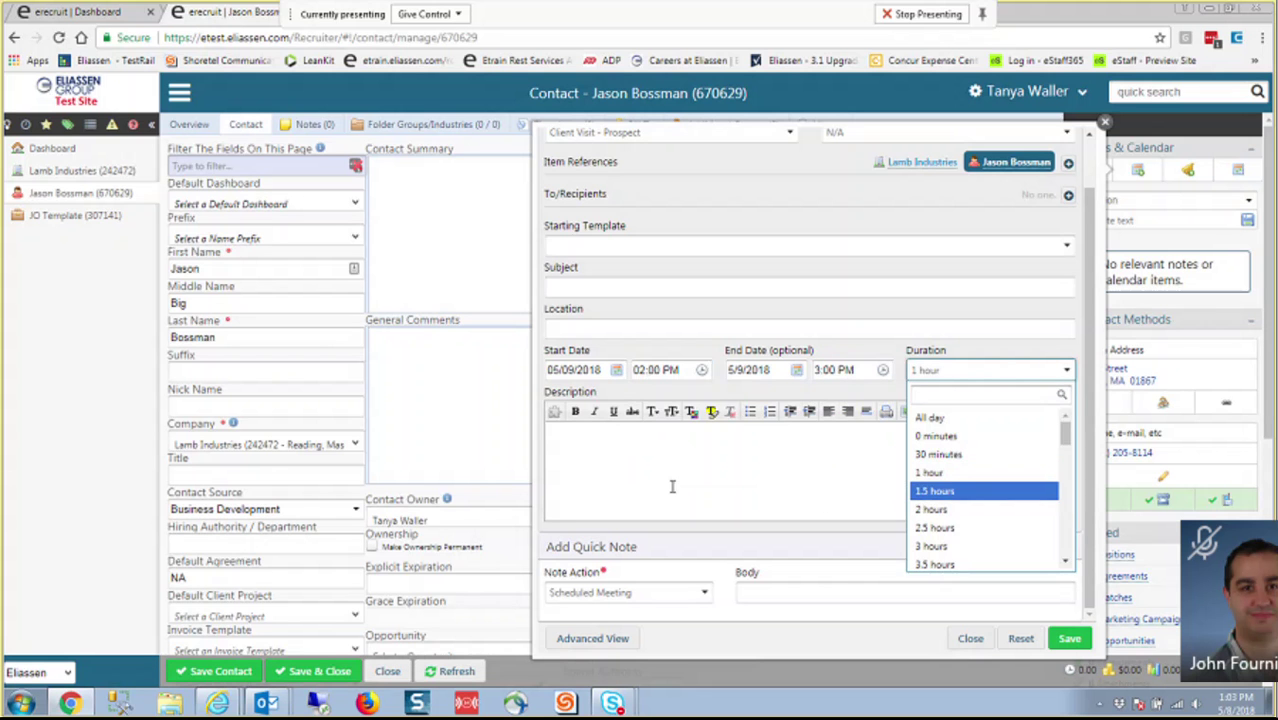
{"action": "left_click", "coordinate": [932, 322]}
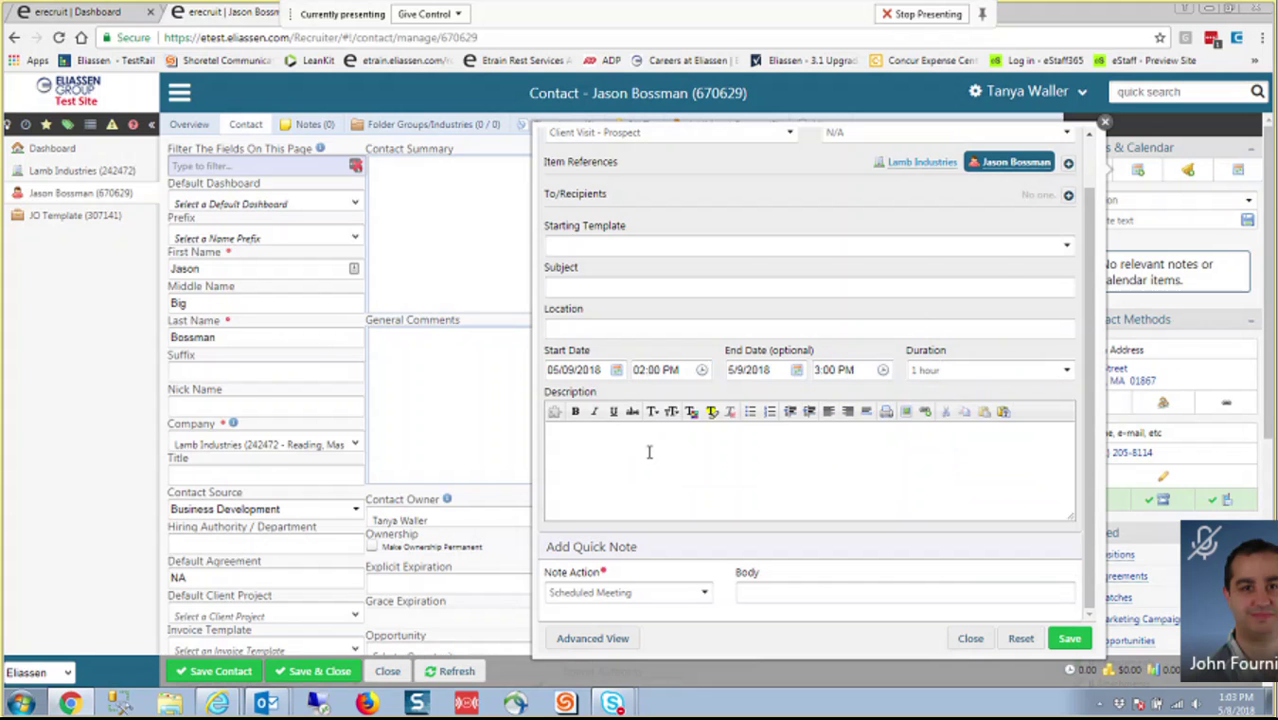
Switch the scheduled item form to the advanced view and place the cursor in the note body
{"action": "scroll", "coordinate": [649, 452], "scroll_direction": "down", "scroll_amount": 2}
{"action": "left_click", "coordinate": [676, 303]}
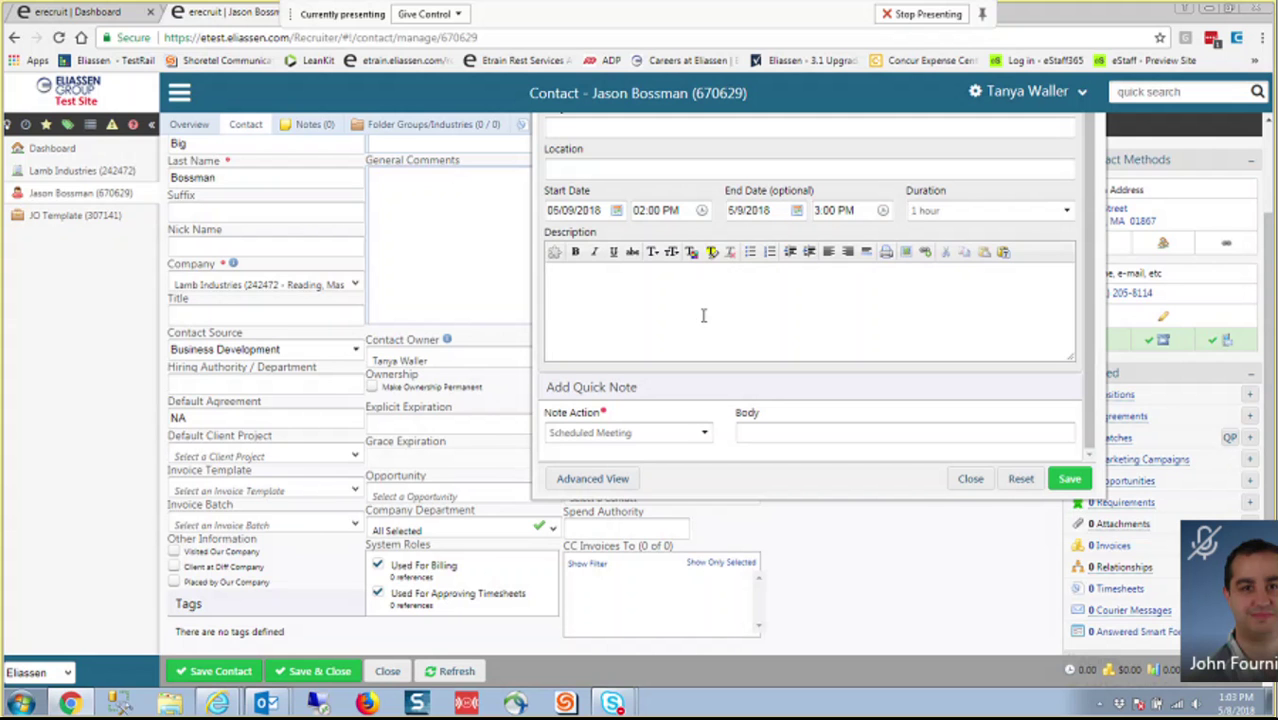
{"action": "left_click", "coordinate": [592, 479]}
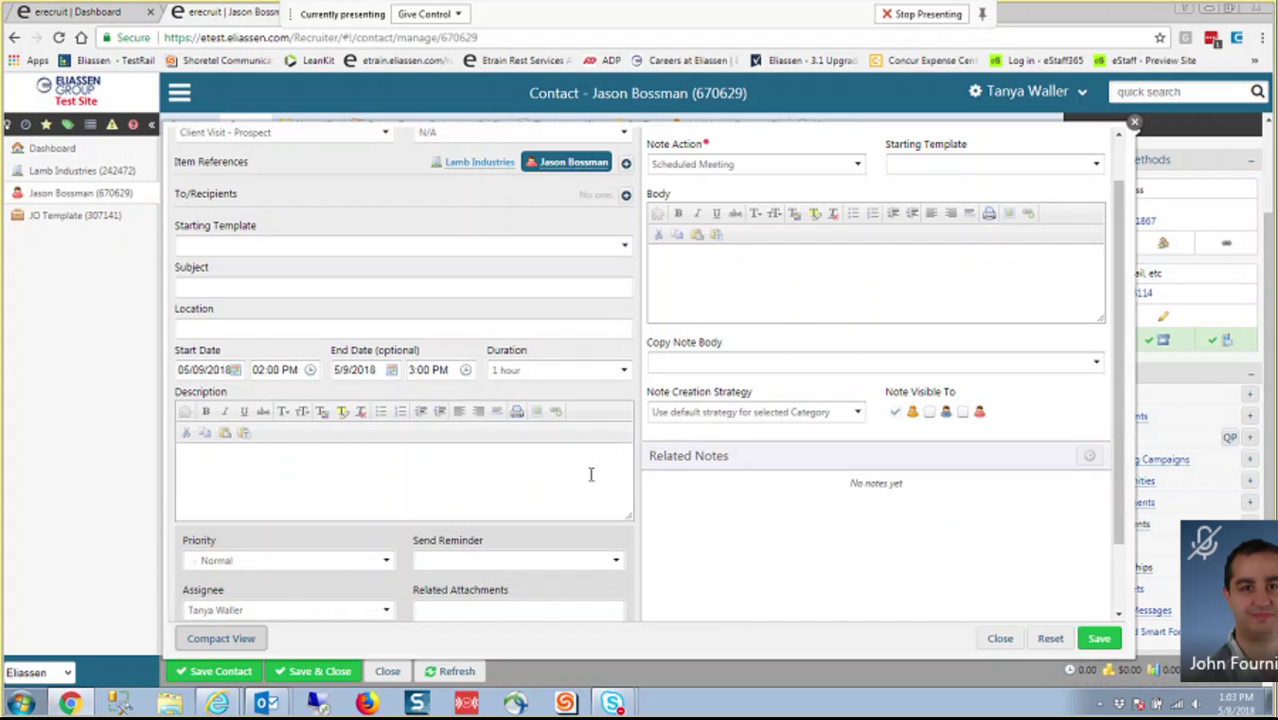
{"action": "left_click", "coordinate": [806, 262]}
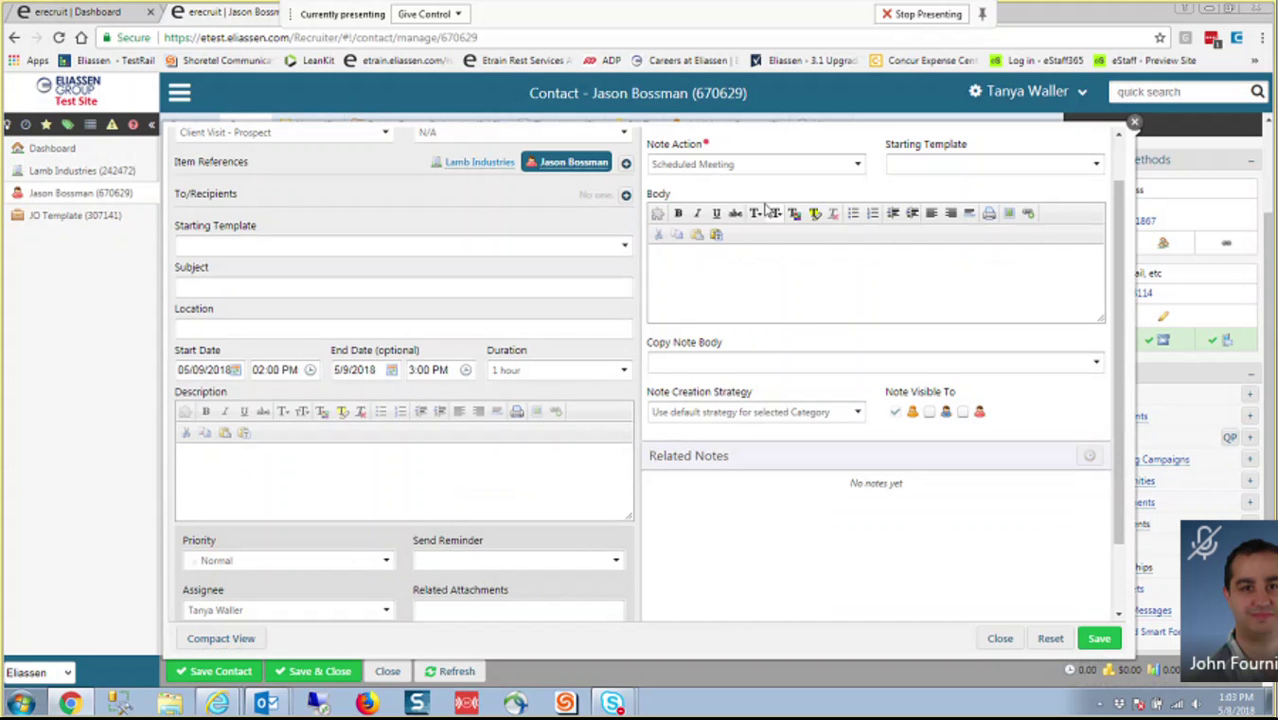
Examine the advanced form's description, note body and note creation strategy fields and the available note actions
{"action": "scroll", "coordinate": [414, 309], "scroll_direction": "up", "scroll_amount": 1}
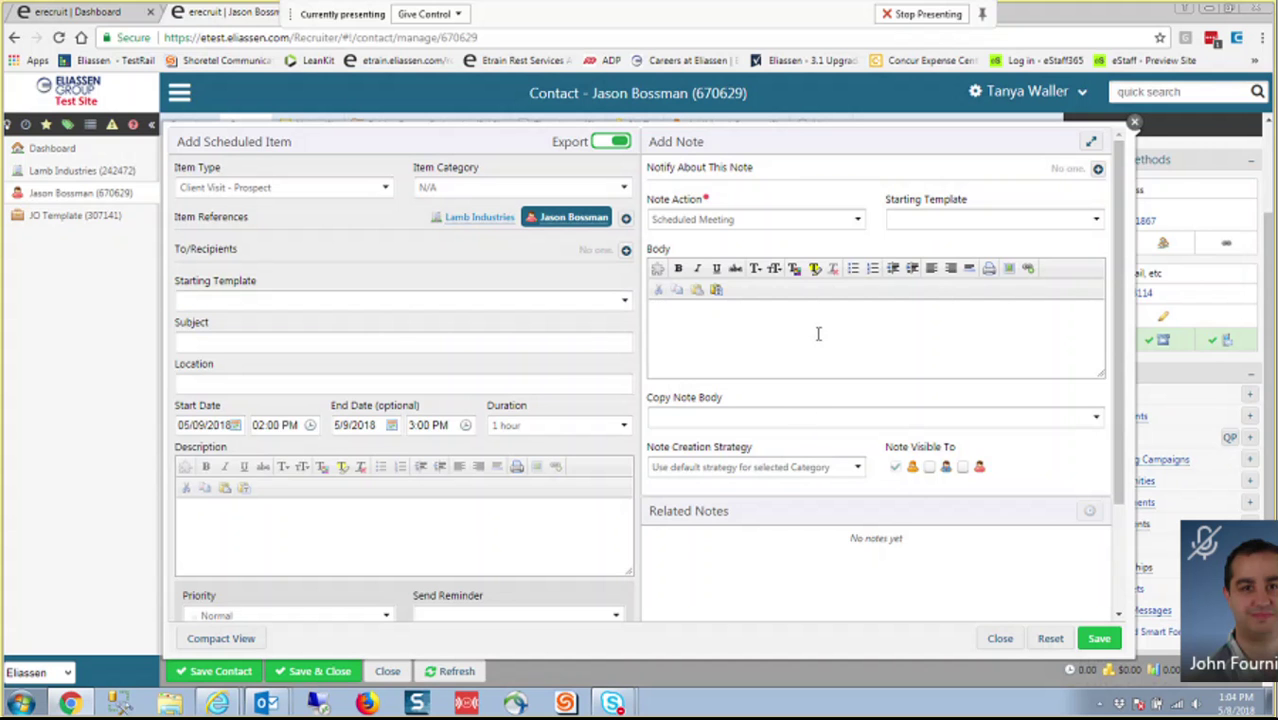
{"action": "left_click", "coordinate": [345, 532]}
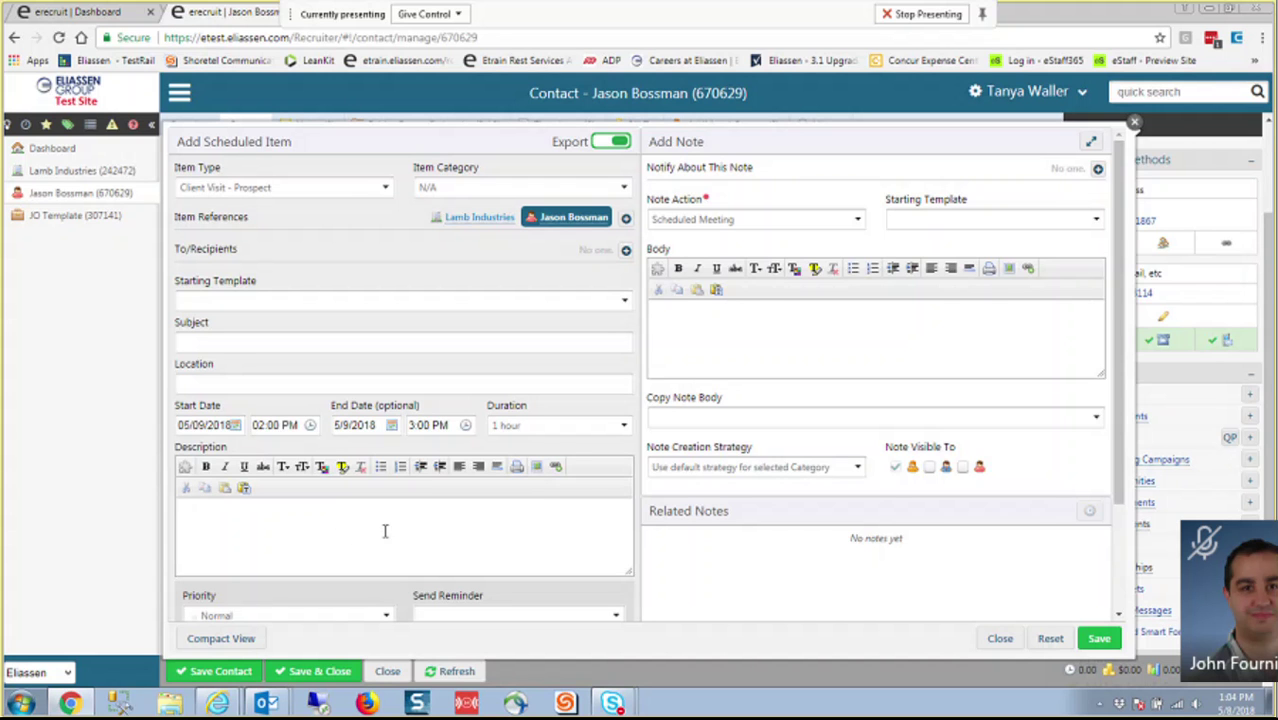
{"action": "left_click", "coordinate": [767, 322]}
{"action": "scroll", "coordinate": [751, 320], "scroll_direction": "down", "scroll_amount": 3}
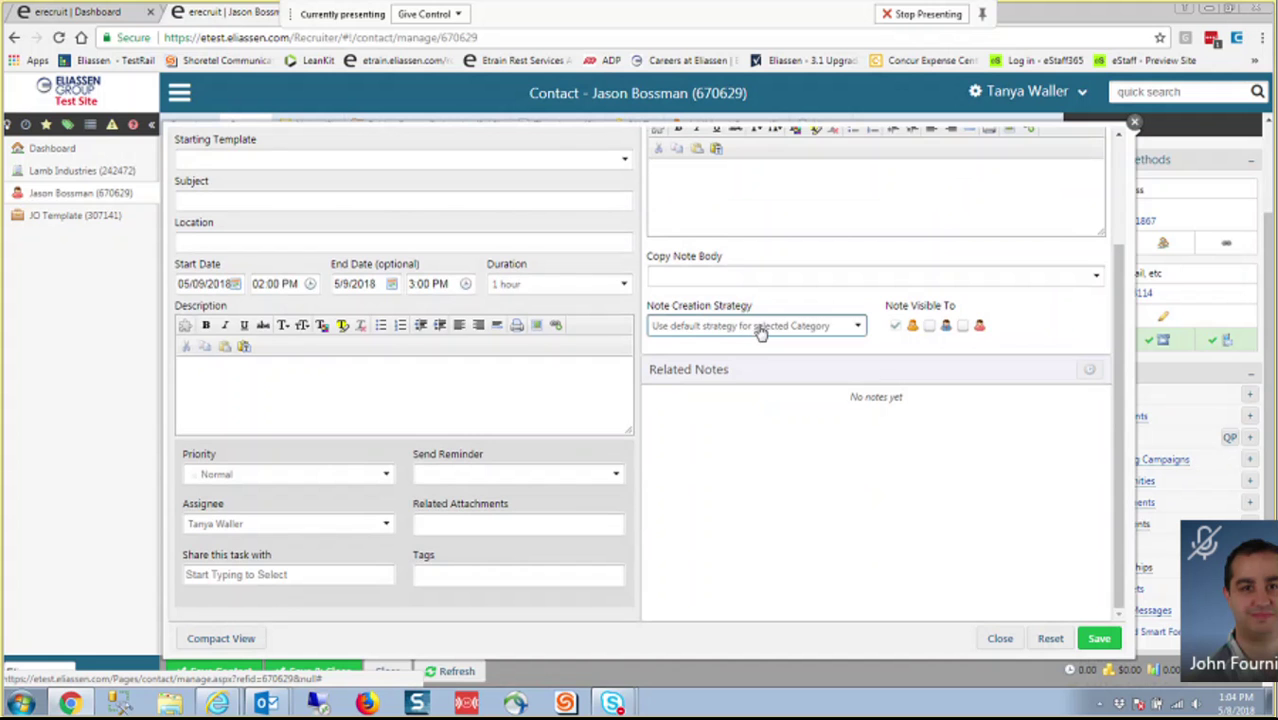
{"action": "scroll", "coordinate": [760, 333], "scroll_direction": "up", "scroll_amount": 3}
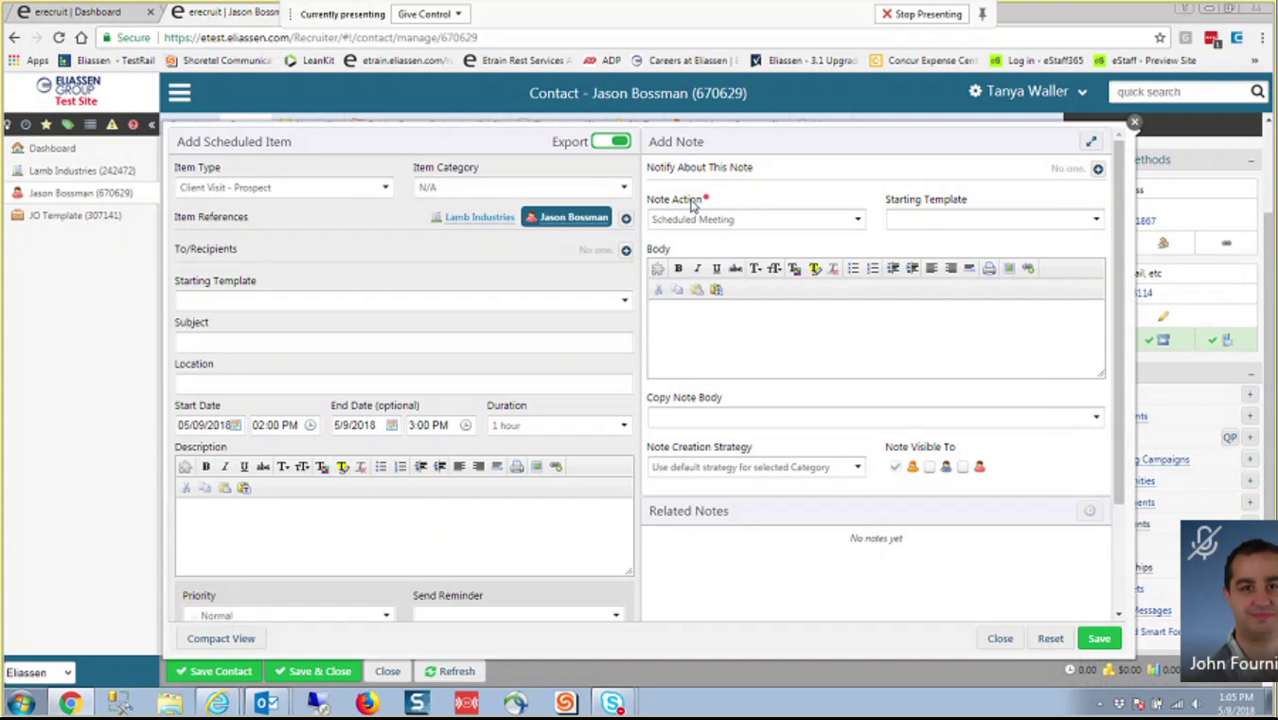
{"action": "mouse_move", "coordinate": [705, 200]}
{"action": "left_click", "coordinate": [727, 222]}
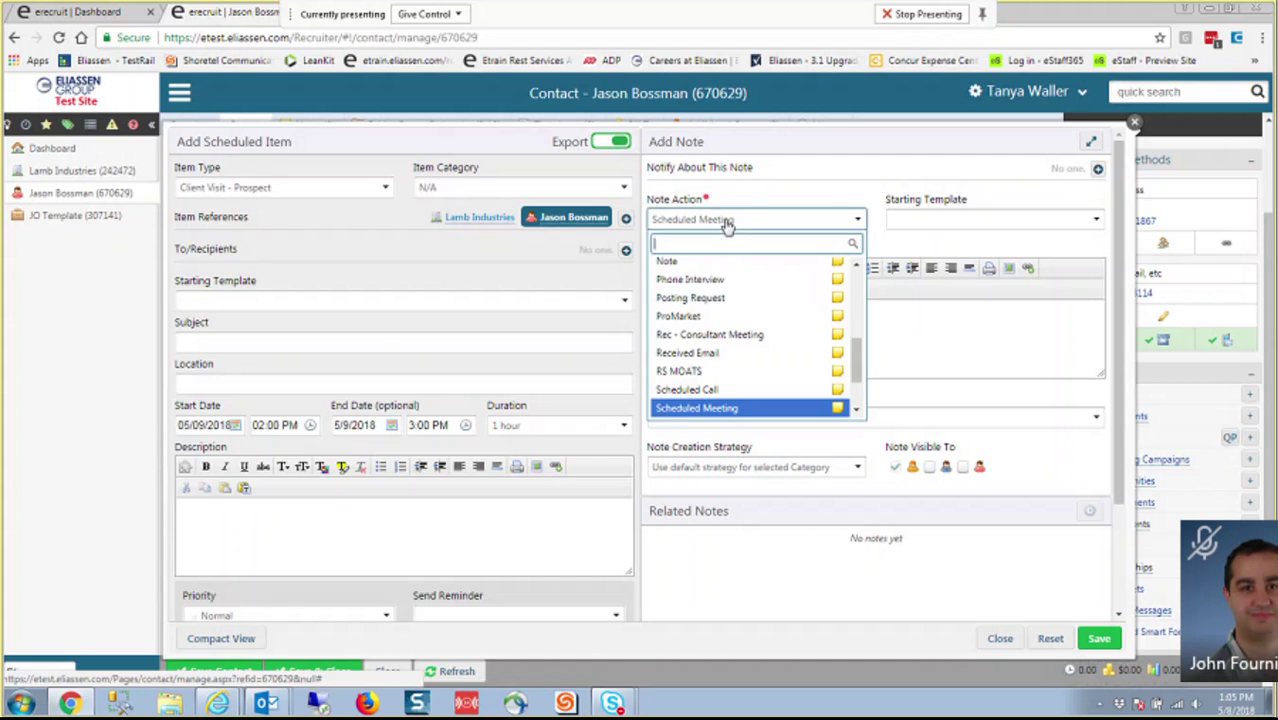
{"action": "left_click", "coordinate": [740, 197]}
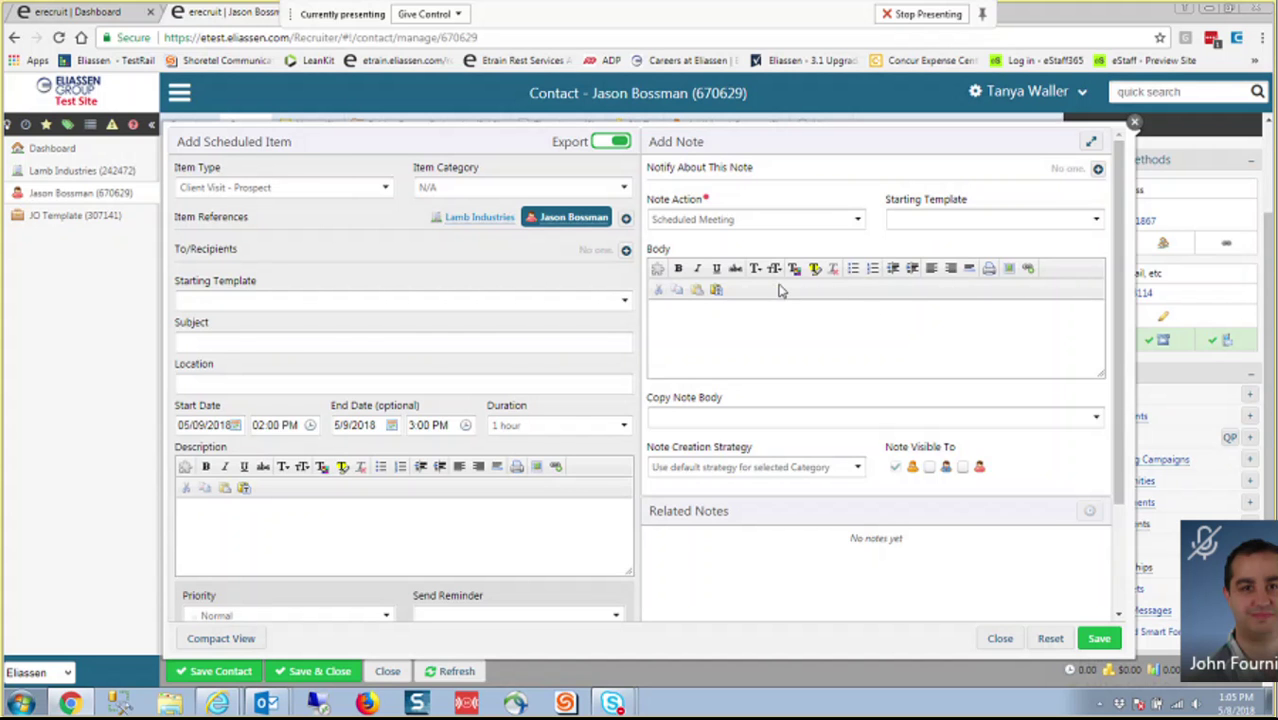
Save the Client Visit - Prospect item together with its Scheduled Meeting note
{"action": "scroll", "coordinate": [833, 245], "scroll_direction": "down", "scroll_amount": 1}
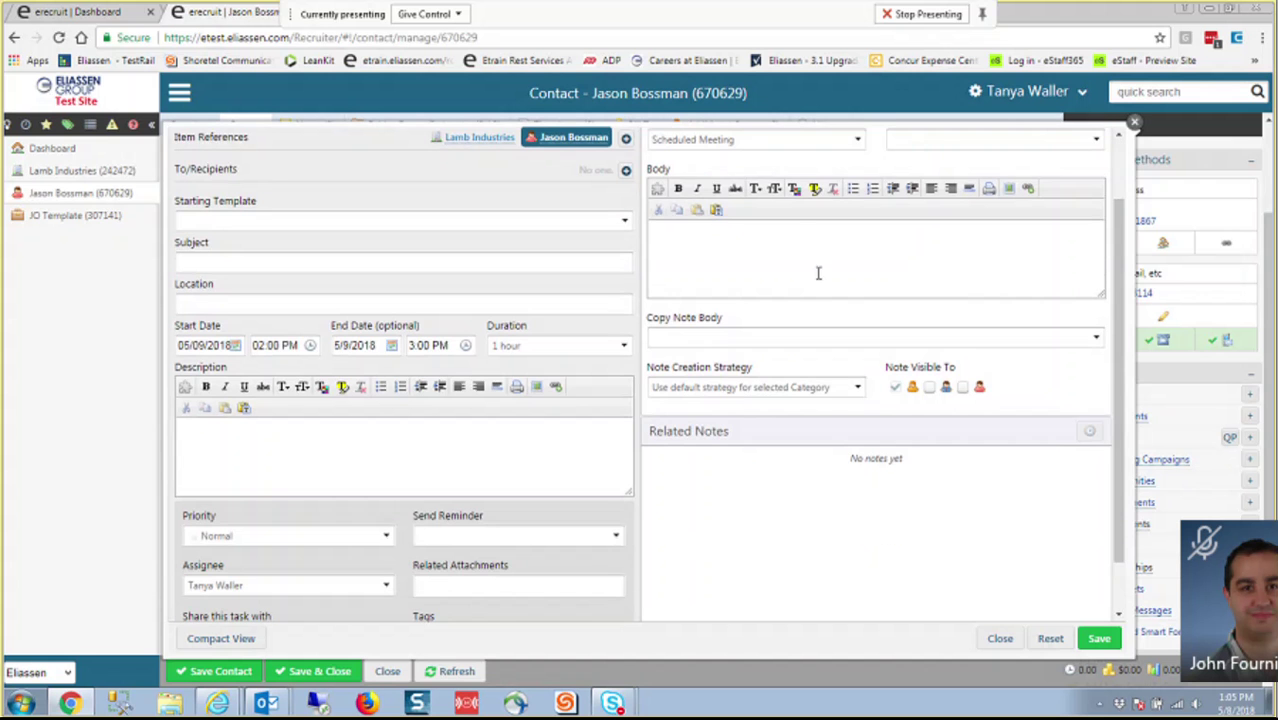
{"action": "scroll", "coordinate": [780, 280], "scroll_direction": "down", "scroll_amount": 1}
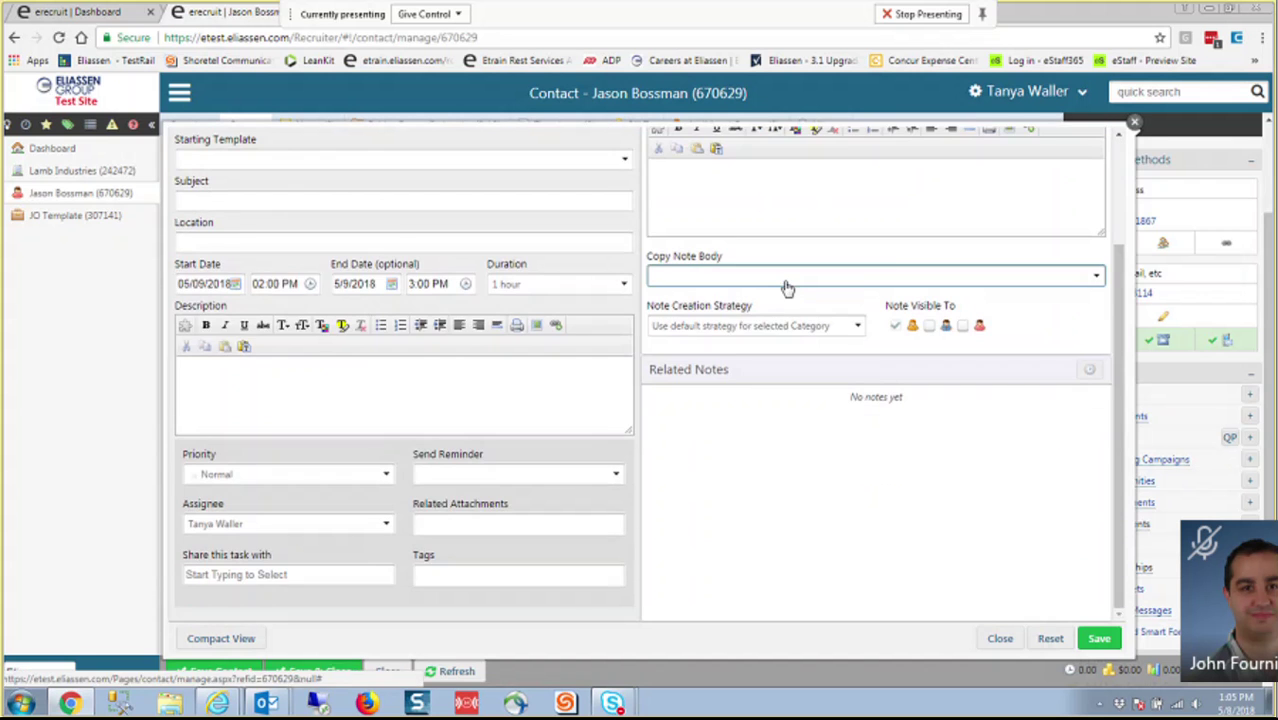
{"action": "scroll", "coordinate": [787, 288], "scroll_direction": "down", "scroll_amount": 3}
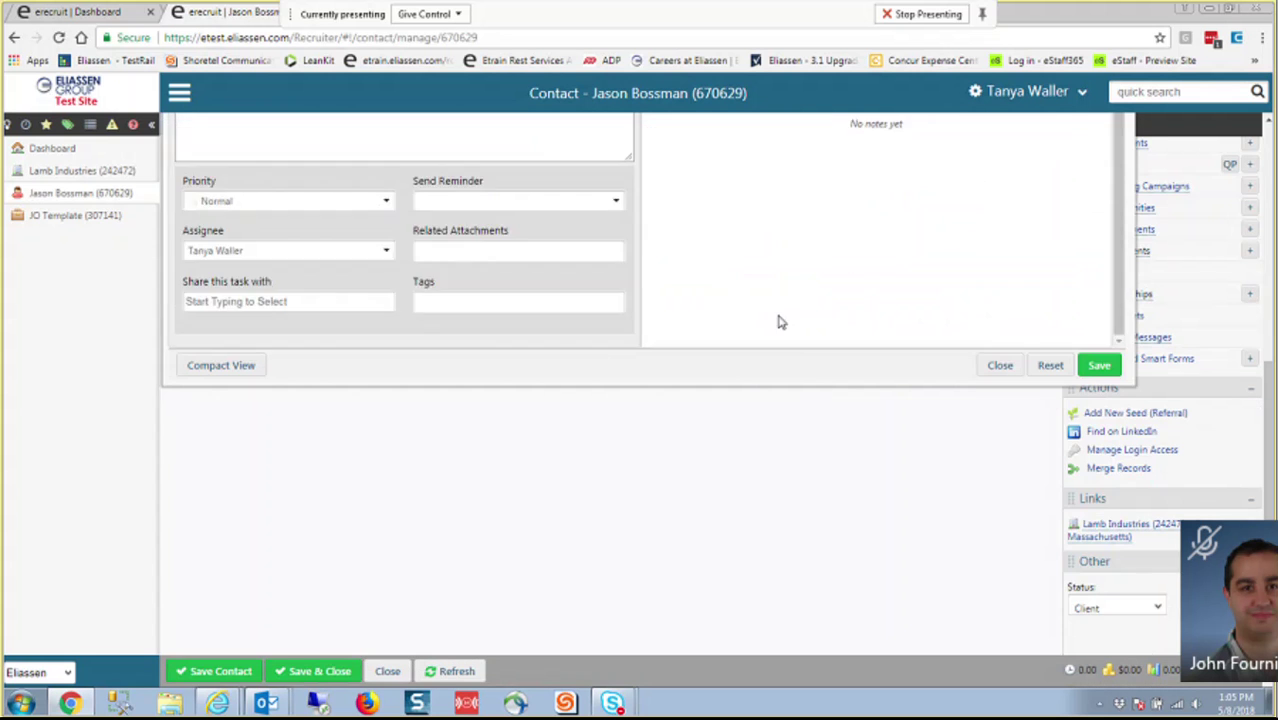
{"action": "scroll", "coordinate": [707, 311], "scroll_direction": "up", "scroll_amount": 2}
{"action": "scroll", "coordinate": [780, 310], "scroll_direction": "up", "scroll_amount": 5}
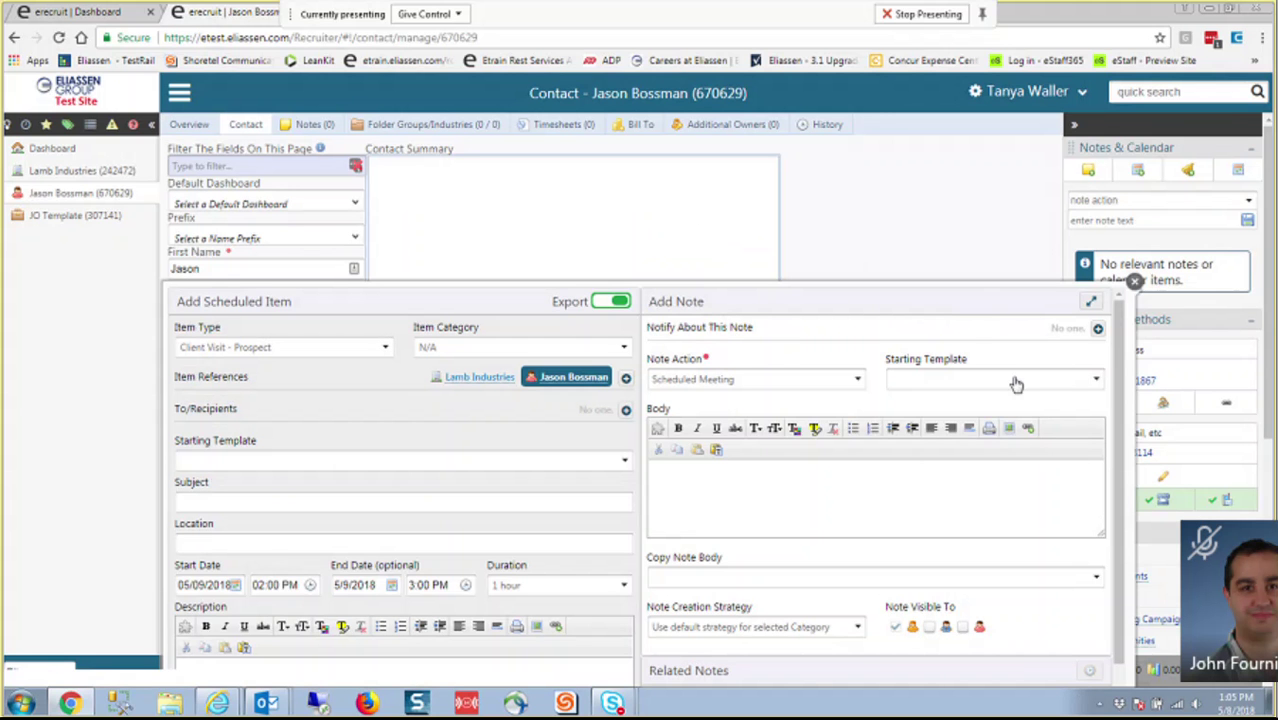
{"action": "scroll", "coordinate": [1020, 450], "scroll_direction": "down", "scroll_amount": 5}
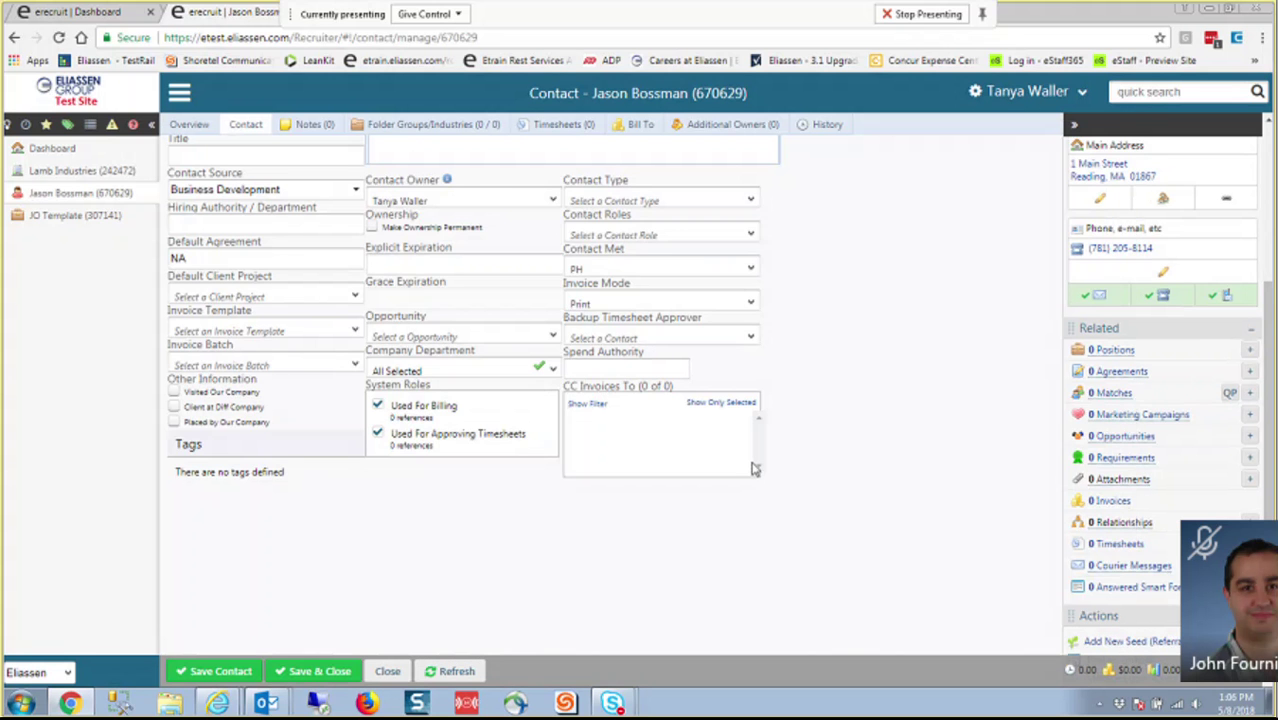
{"action": "scroll", "coordinate": [826, 458], "scroll_direction": "up", "scroll_amount": 5}
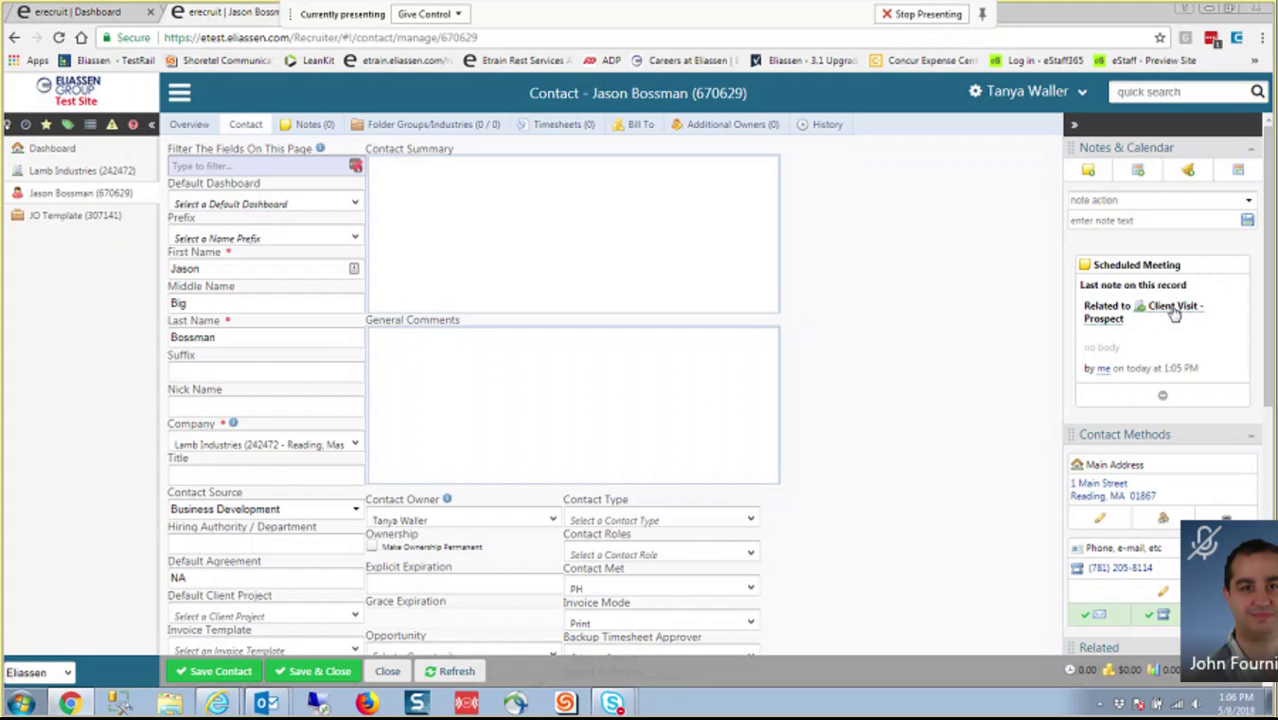
Open the saved Client Visit - Prospect item for editing and set the new note's action to Note
{"action": "mouse_move", "coordinate": [1175, 313]}
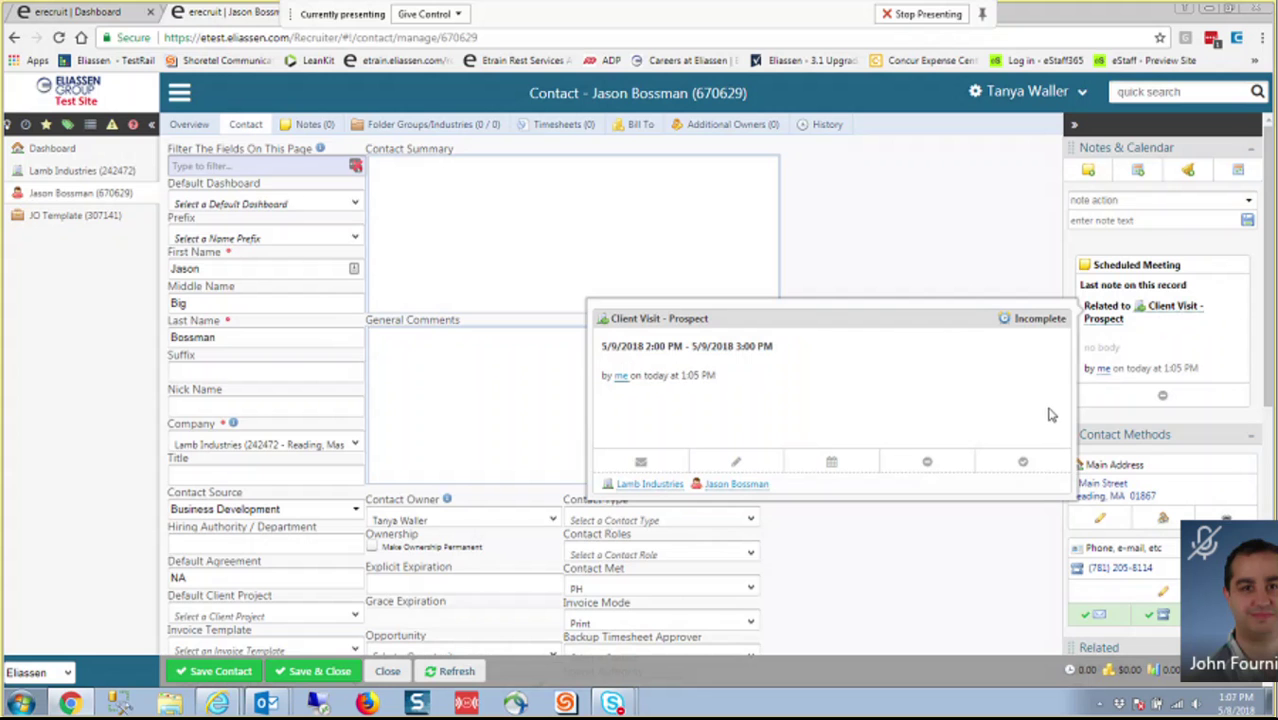
{"action": "left_click", "coordinate": [736, 461]}
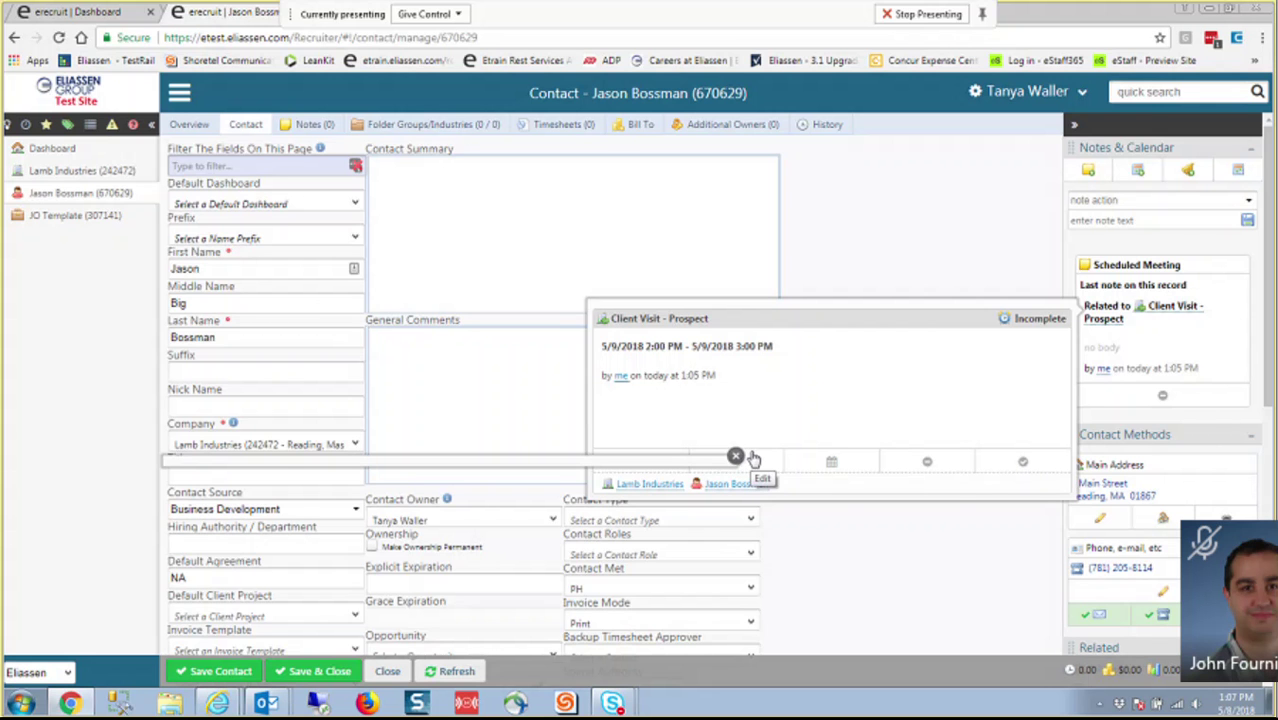
{"action": "left_click", "coordinate": [754, 459]}
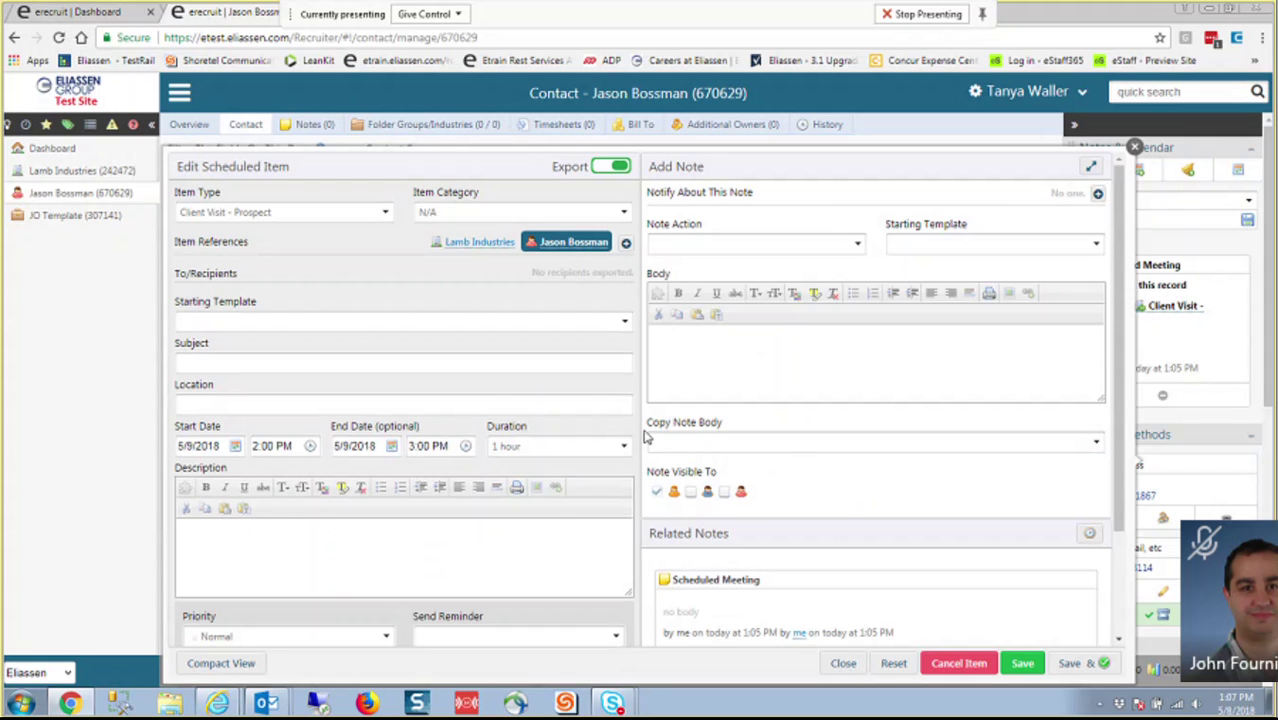
{"action": "left_click", "coordinate": [716, 246]}
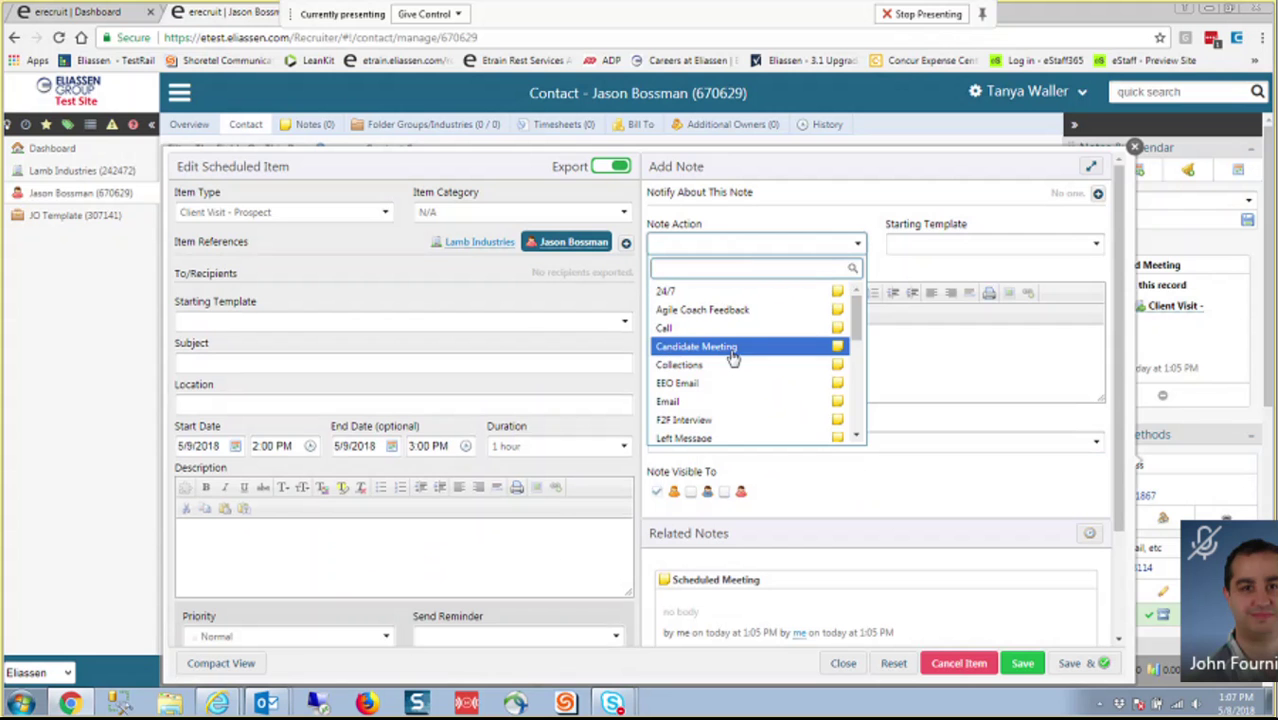
{"action": "scroll", "coordinate": [733, 358], "scroll_direction": "down", "scroll_amount": 2}
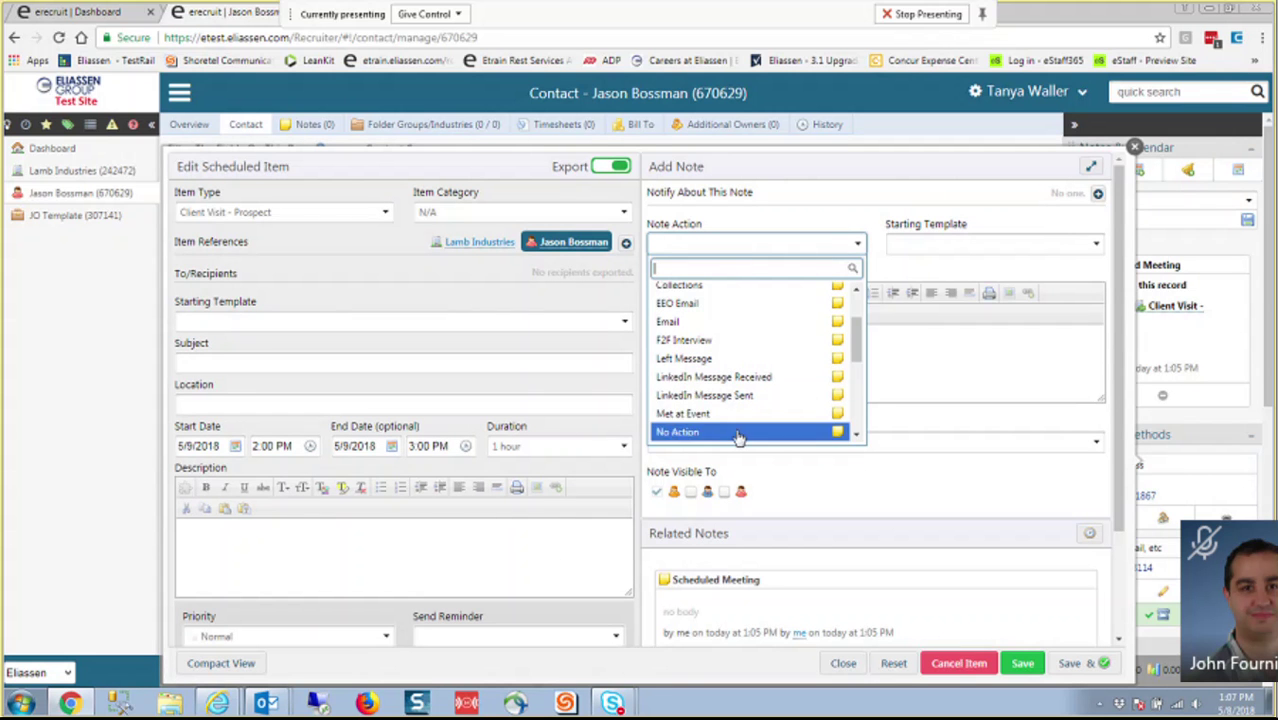
{"action": "scroll", "coordinate": [753, 367], "scroll_direction": "down", "scroll_amount": 2}
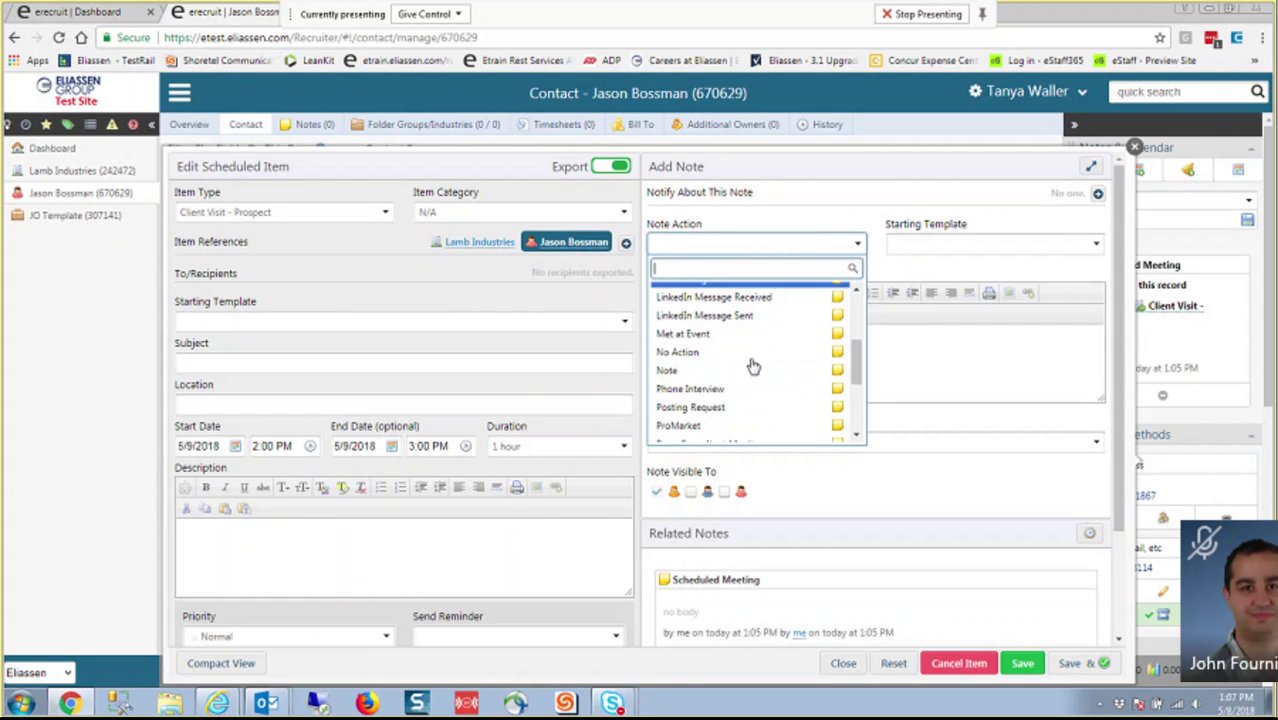
{"action": "scroll", "coordinate": [753, 365], "scroll_direction": "down", "scroll_amount": 2}
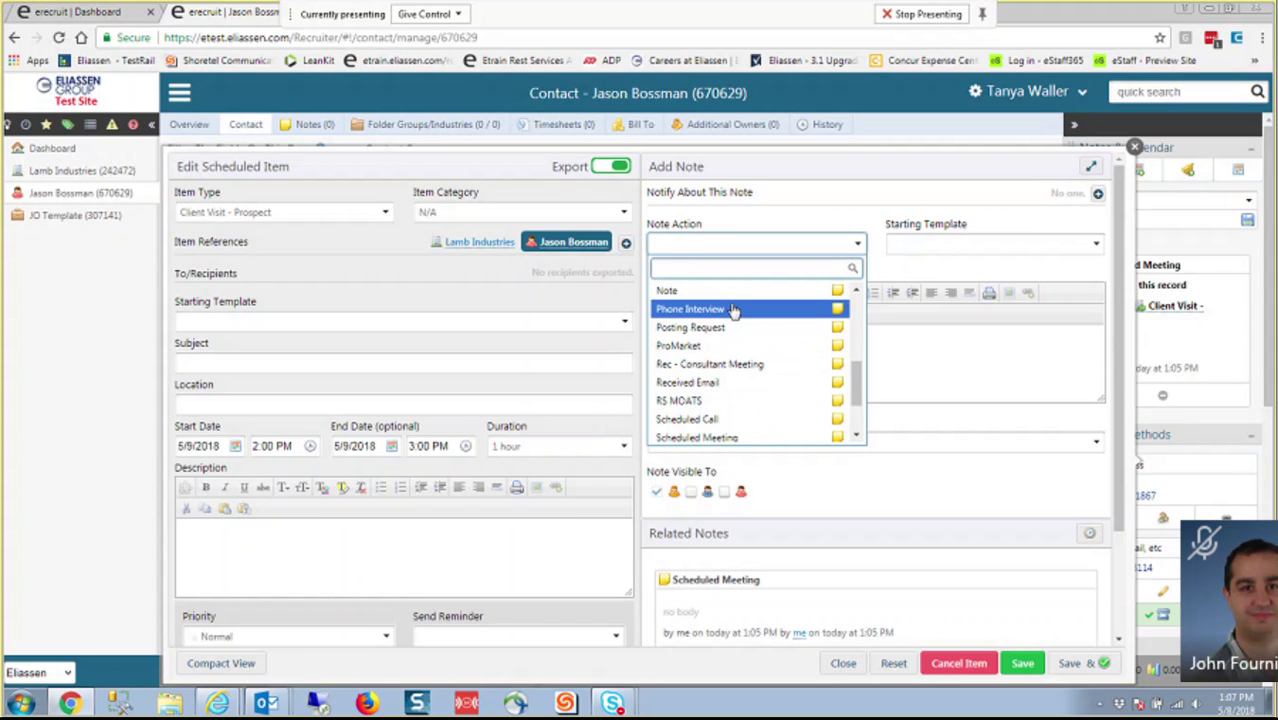
{"action": "left_click", "coordinate": [735, 290]}
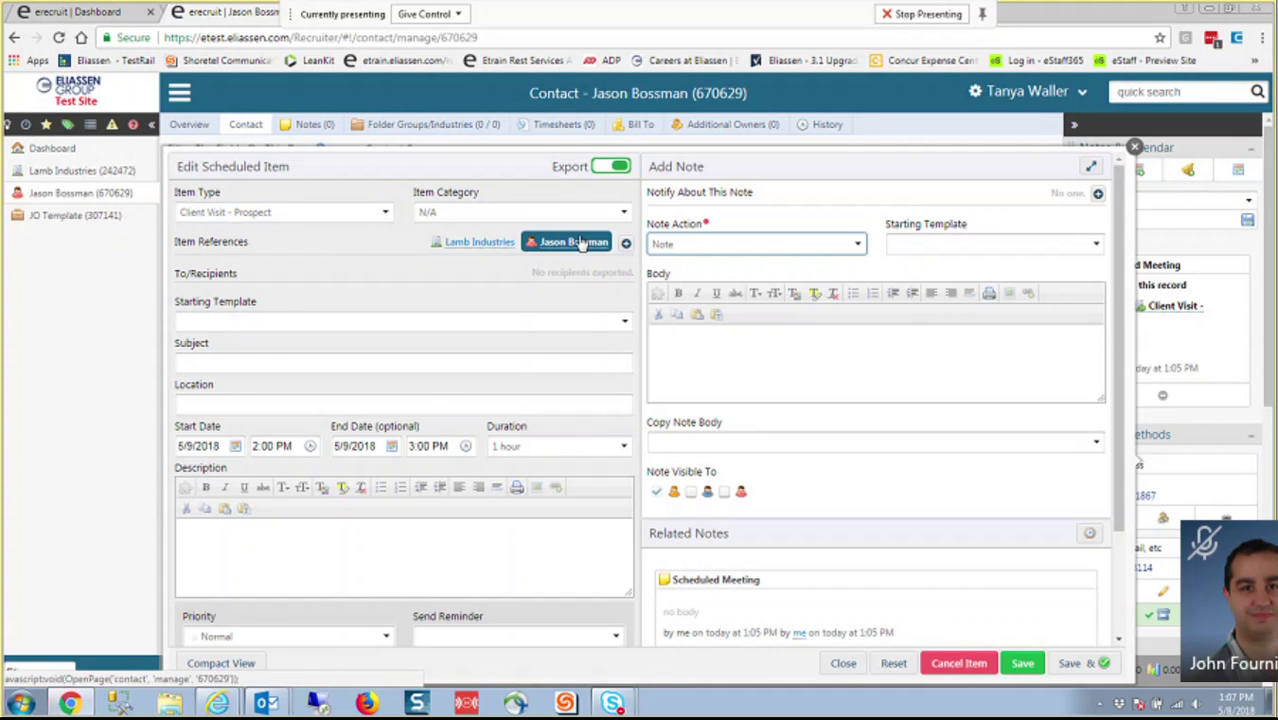
Enter "notes about meeting" as the note body and save the scheduled item without completing it
{"action": "left_click", "coordinate": [708, 367]}
{"action": "type", "text": "notes "}
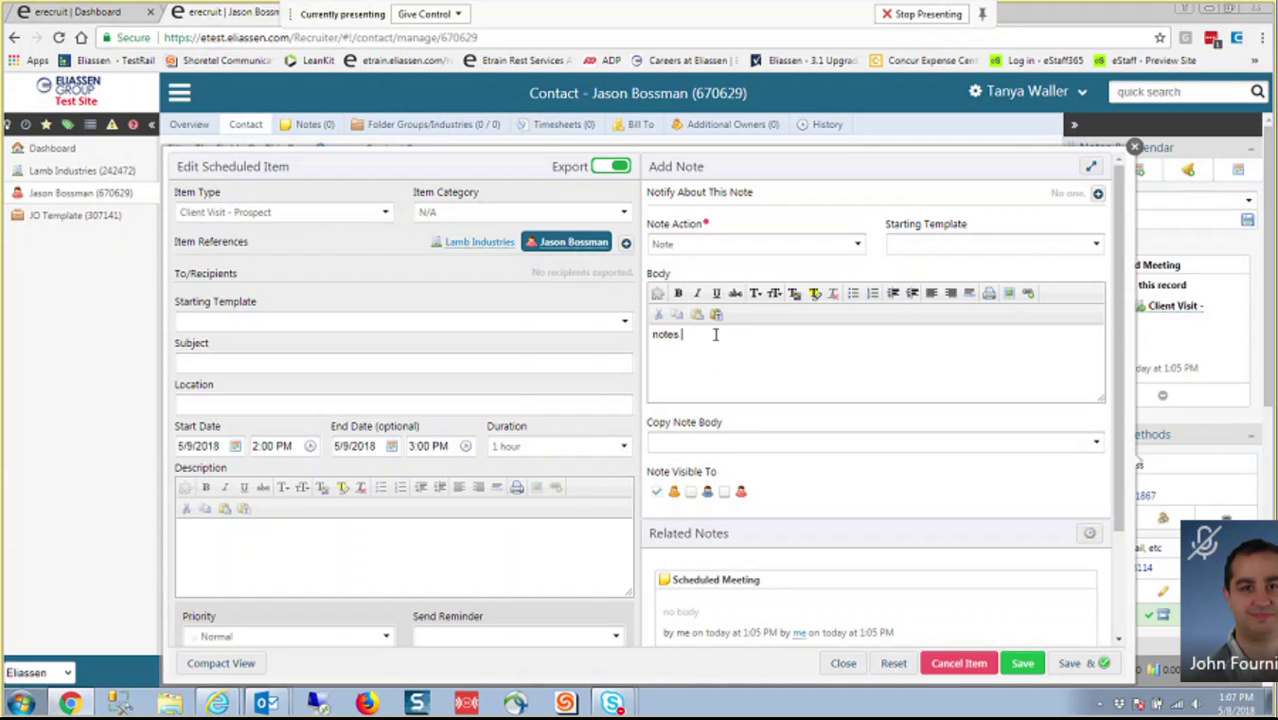
{"action": "type", "text": "about meeting"}
{"action": "scroll", "coordinate": [878, 450], "scroll_direction": "down", "scroll_amount": 1}
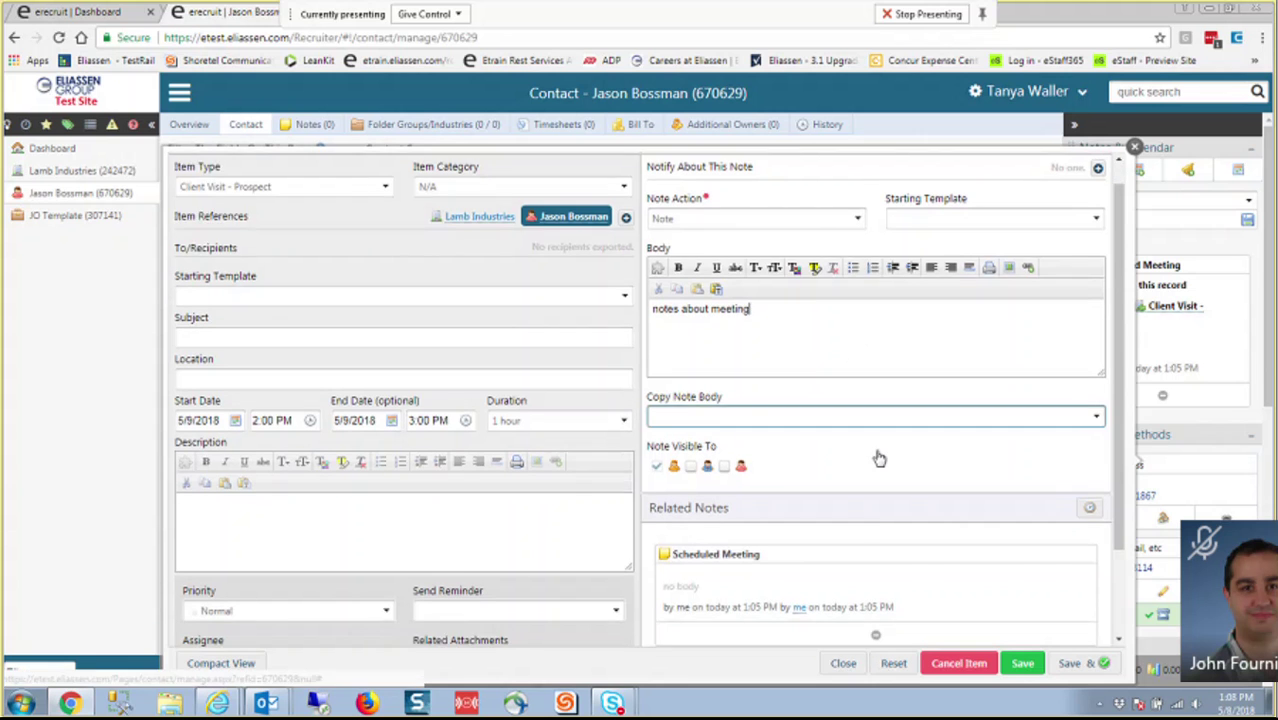
{"action": "scroll", "coordinate": [878, 458], "scroll_direction": "down", "scroll_amount": 2}
{"action": "scroll", "coordinate": [878, 458], "scroll_direction": "up", "scroll_amount": 3}
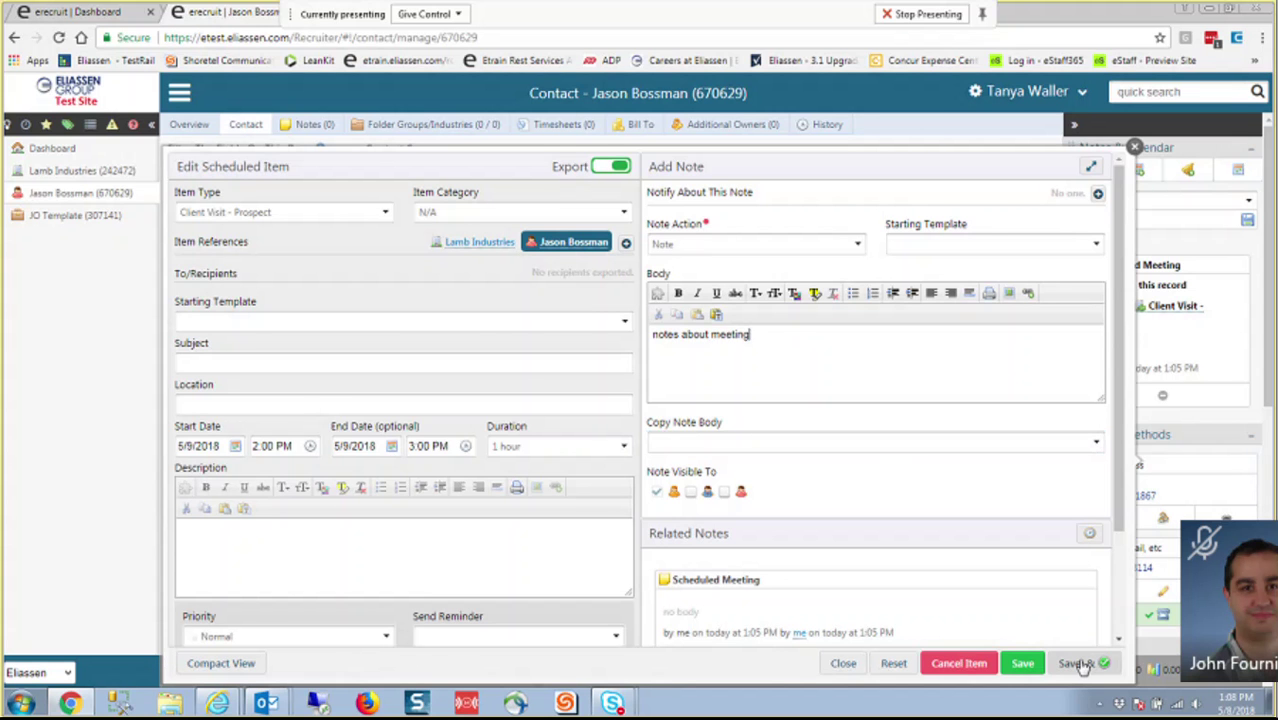
{"action": "left_click", "coordinate": [1023, 668]}
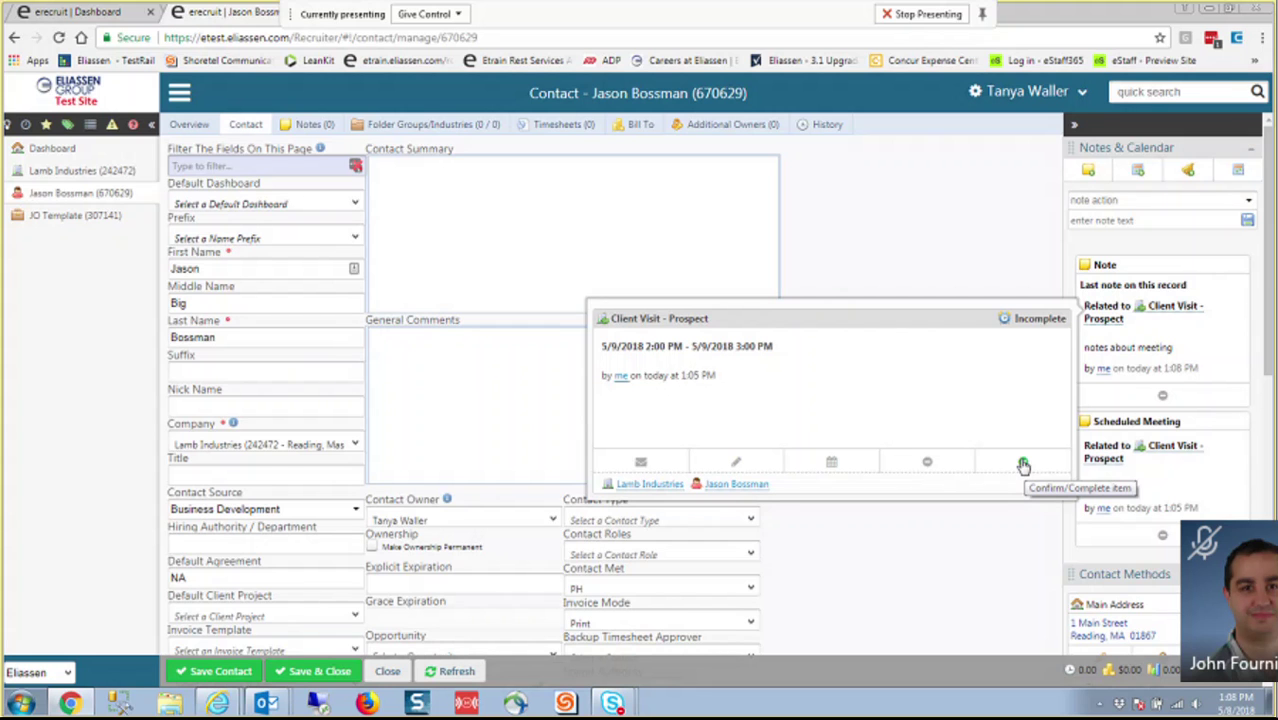
Confirm the Client Visit - Prospect item as complete and refresh the contact record
{"action": "left_click", "coordinate": [1023, 466]}
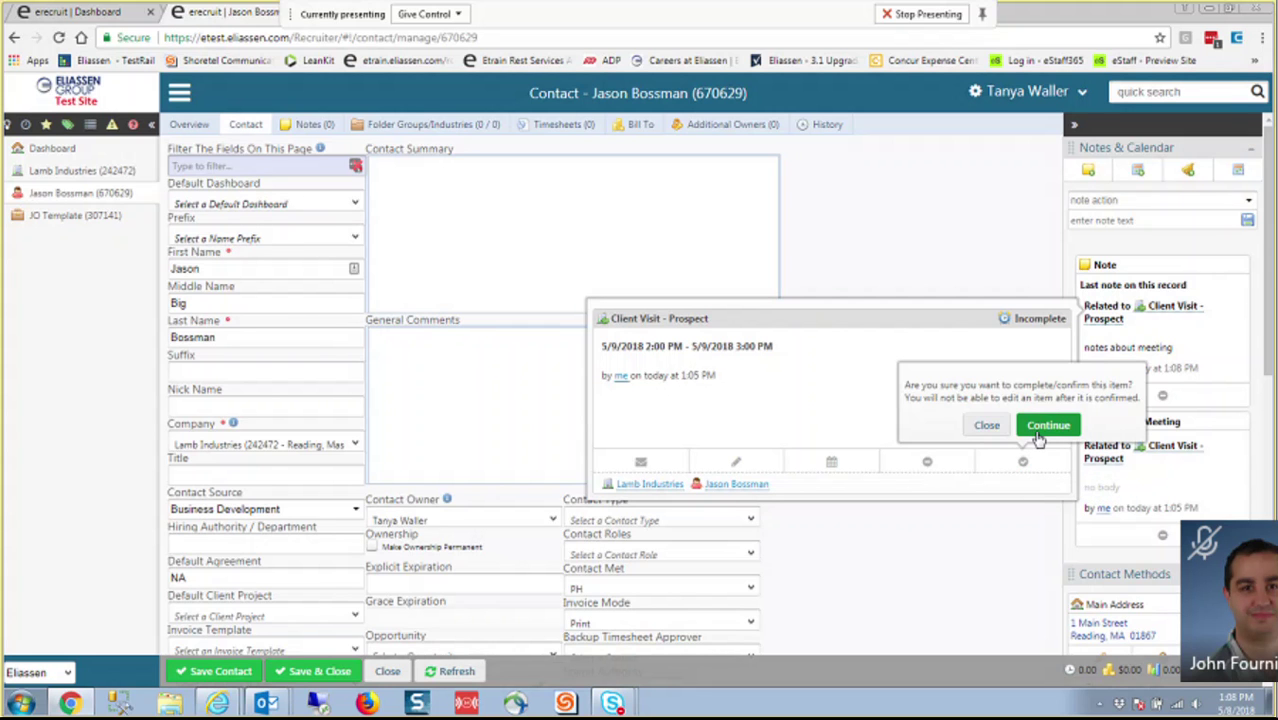
{"action": "left_click", "coordinate": [1038, 429]}
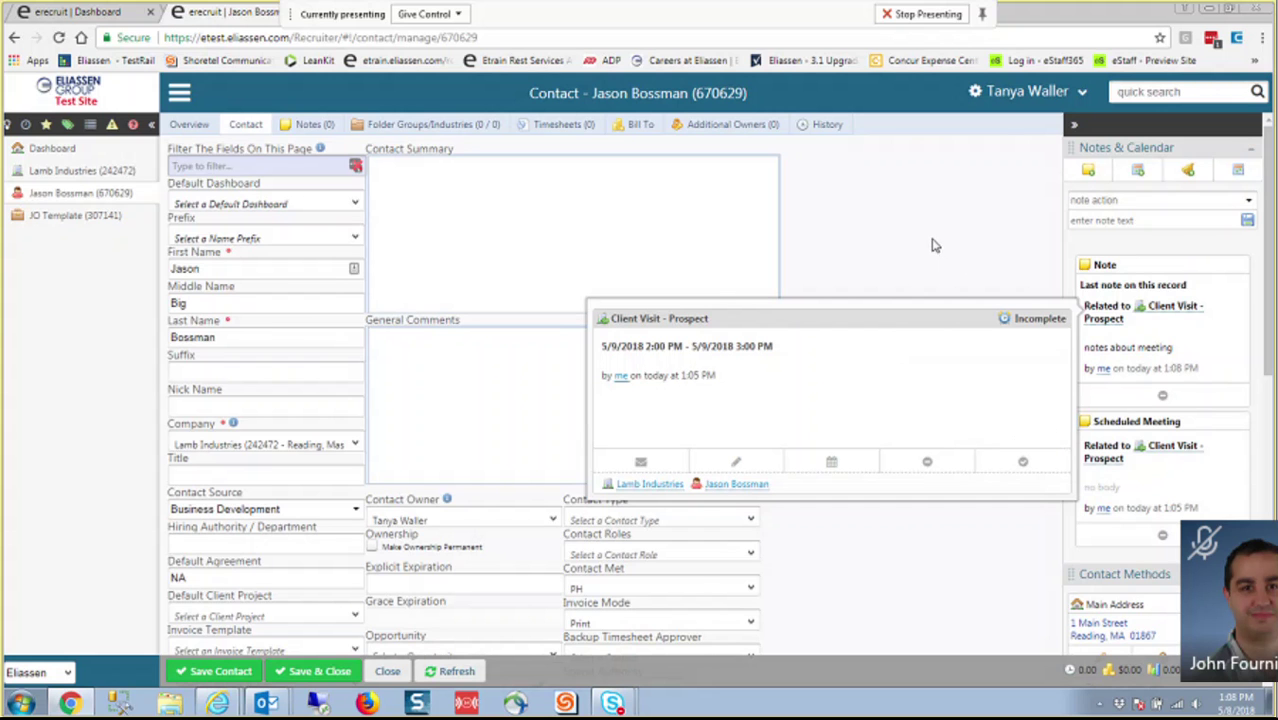
{"action": "left_click", "coordinate": [454, 673]}
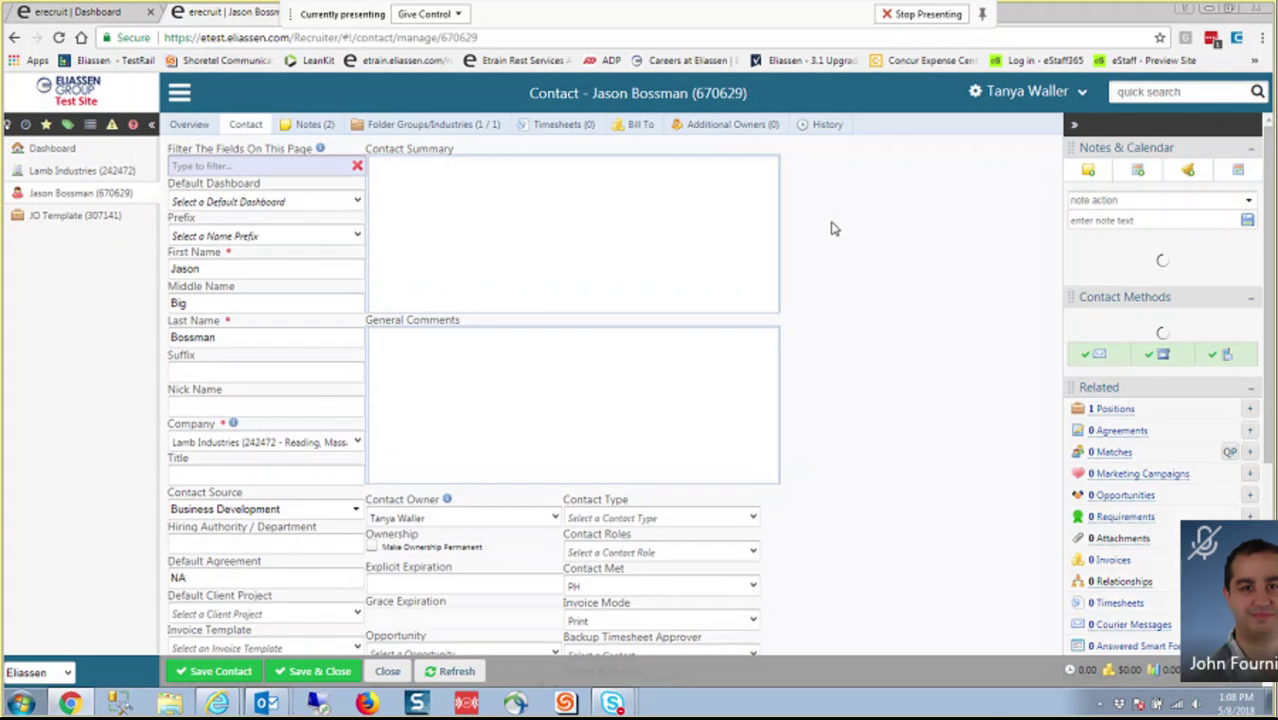
{"action": "scroll", "coordinate": [843, 240], "scroll_direction": "down", "scroll_amount": 1}
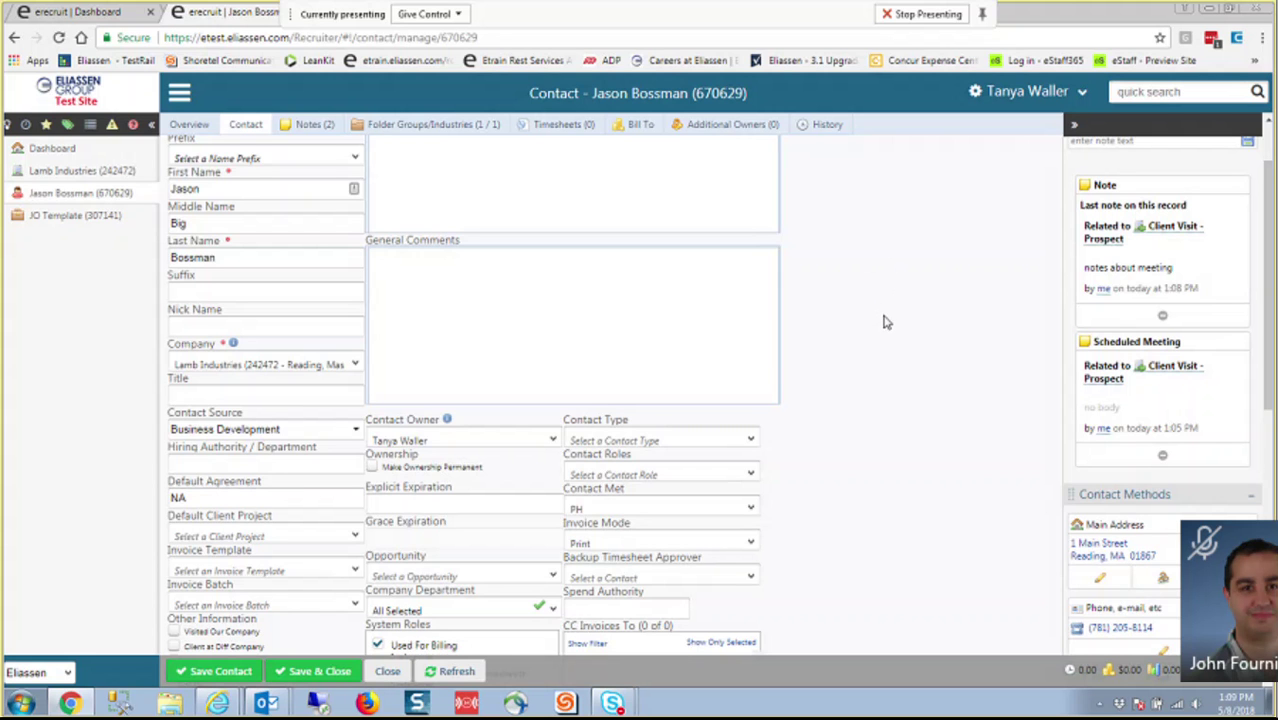
{"action": "scroll", "coordinate": [884, 322], "scroll_direction": "up", "scroll_amount": 1}
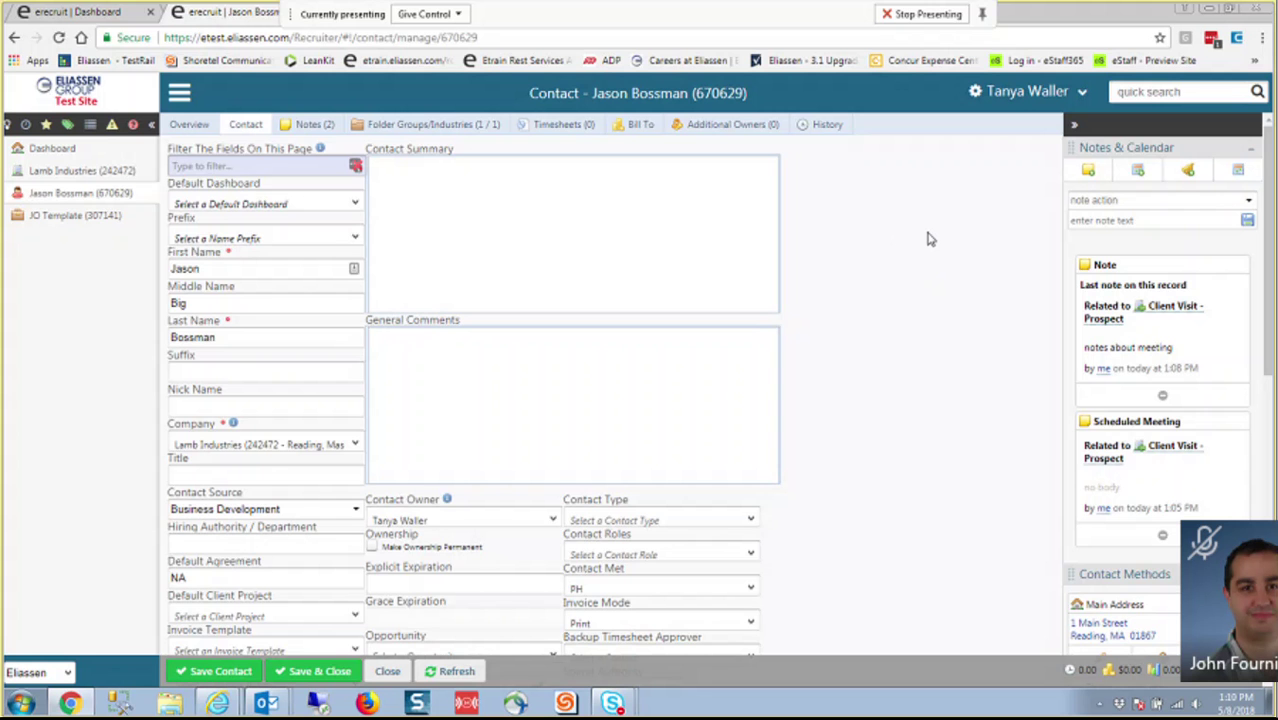
Review the contact record and open its full list of notes
{"action": "scroll", "coordinate": [928, 239], "scroll_direction": "down", "scroll_amount": 3}
{"action": "scroll", "coordinate": [928, 239], "scroll_direction": "up", "scroll_amount": 3}
{"action": "left_click", "coordinate": [1183, 315]}
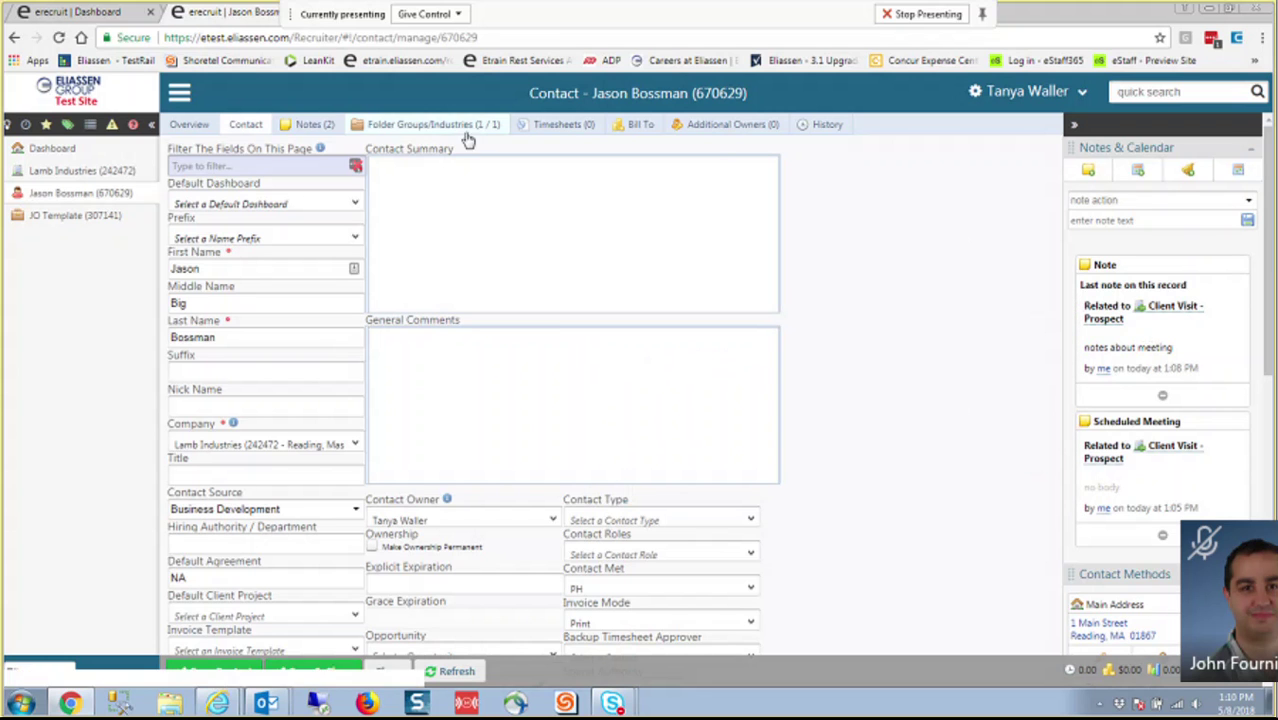
{"action": "left_click", "coordinate": [304, 127]}
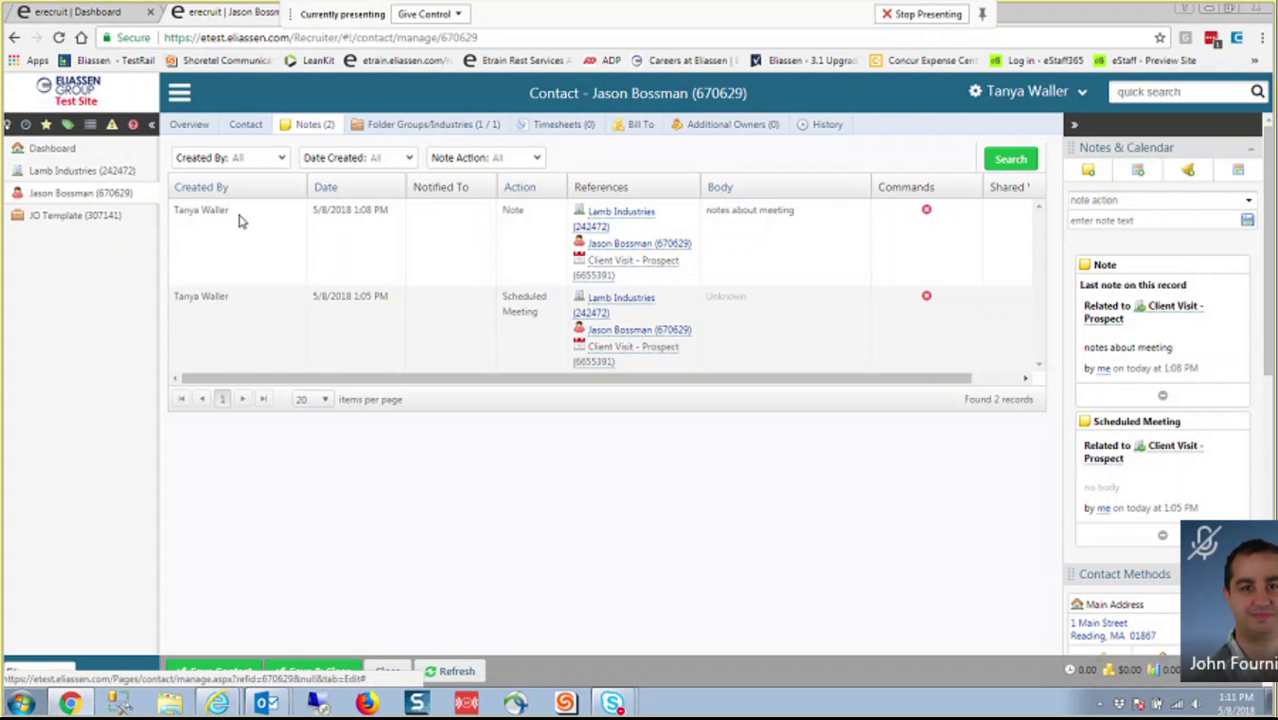
{"action": "left_click", "coordinate": [178, 98]}
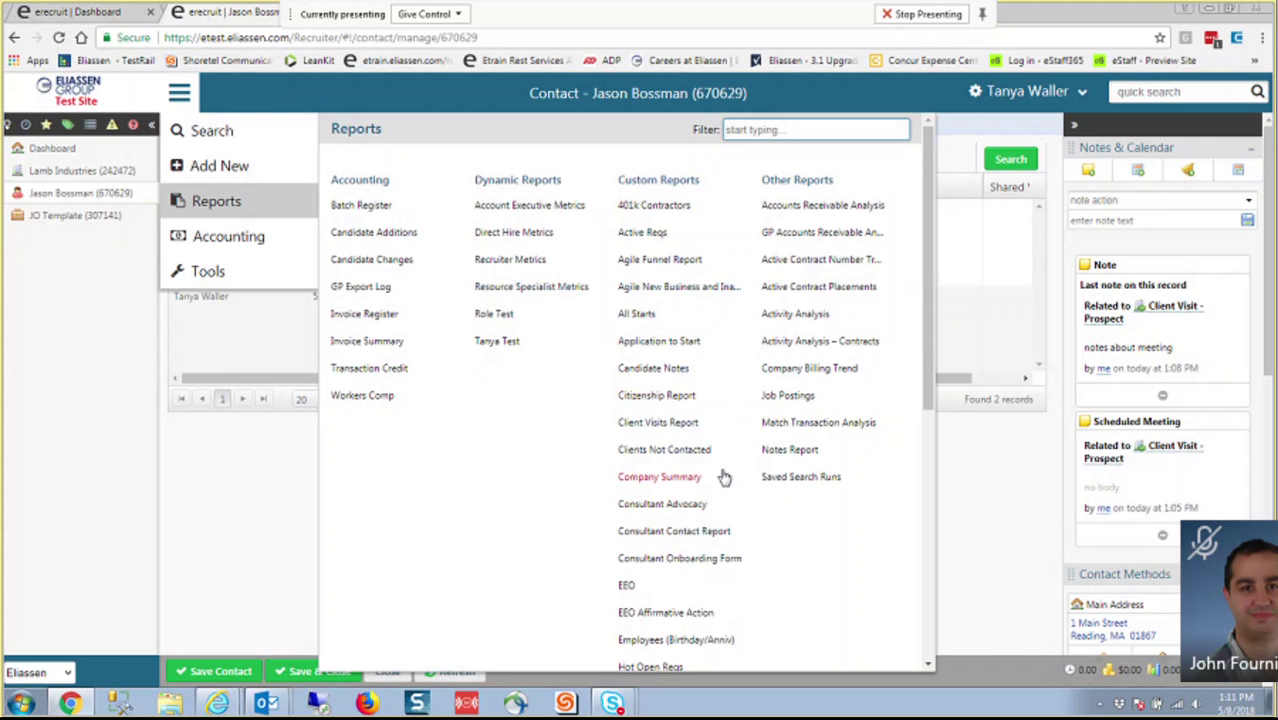
{"action": "mouse_move", "coordinate": [287, 142]}
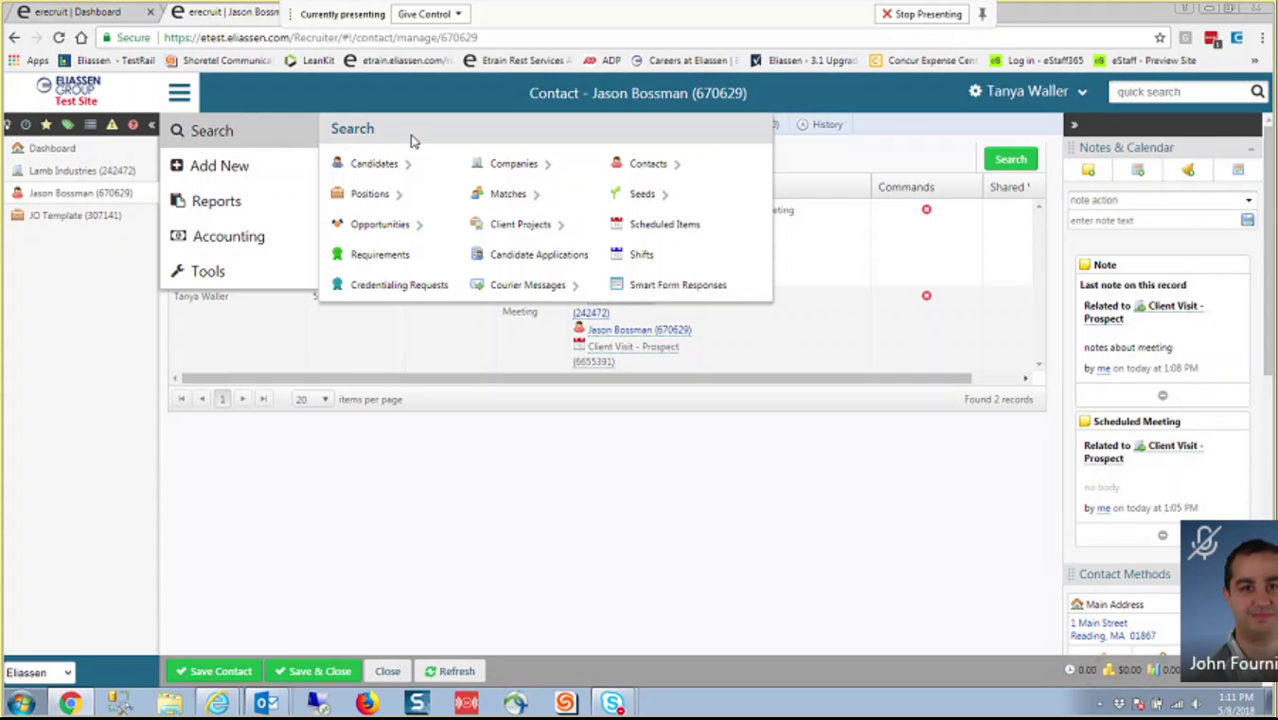
{"action": "mouse_move", "coordinate": [413, 178]}
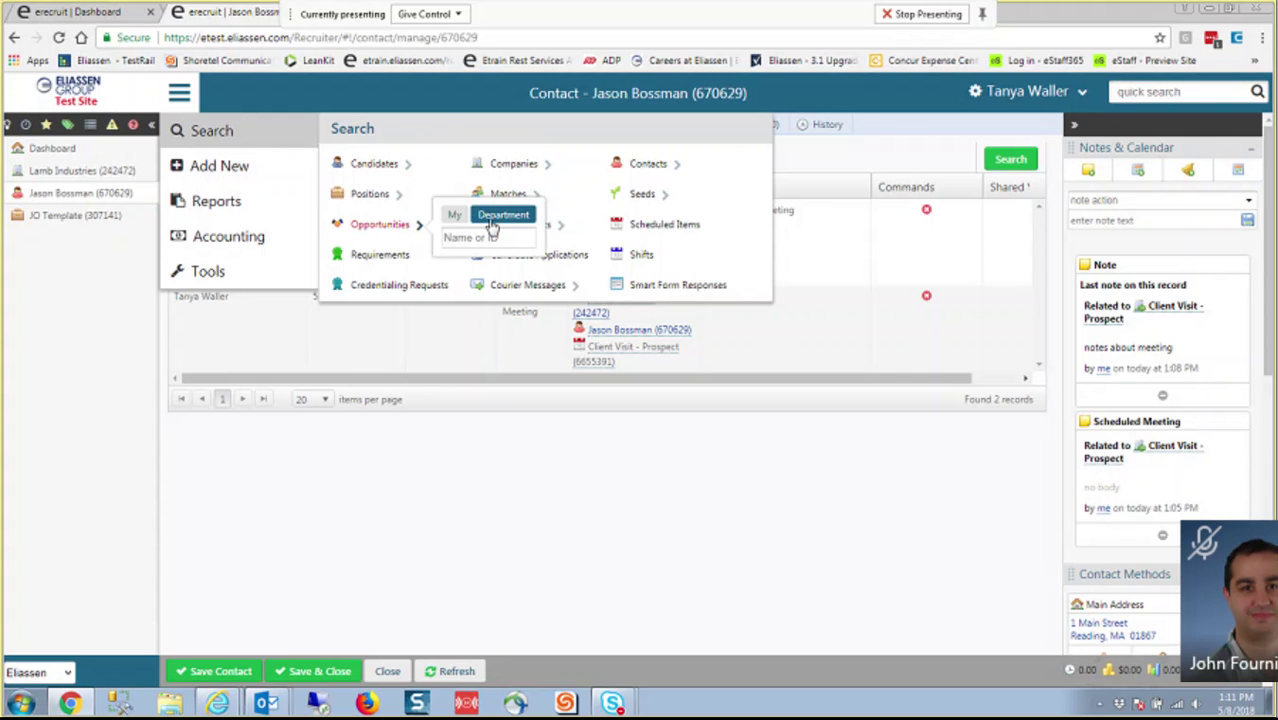
{"action": "mouse_move", "coordinate": [568, 222]}
{"action": "left_click", "coordinate": [628, 234]}
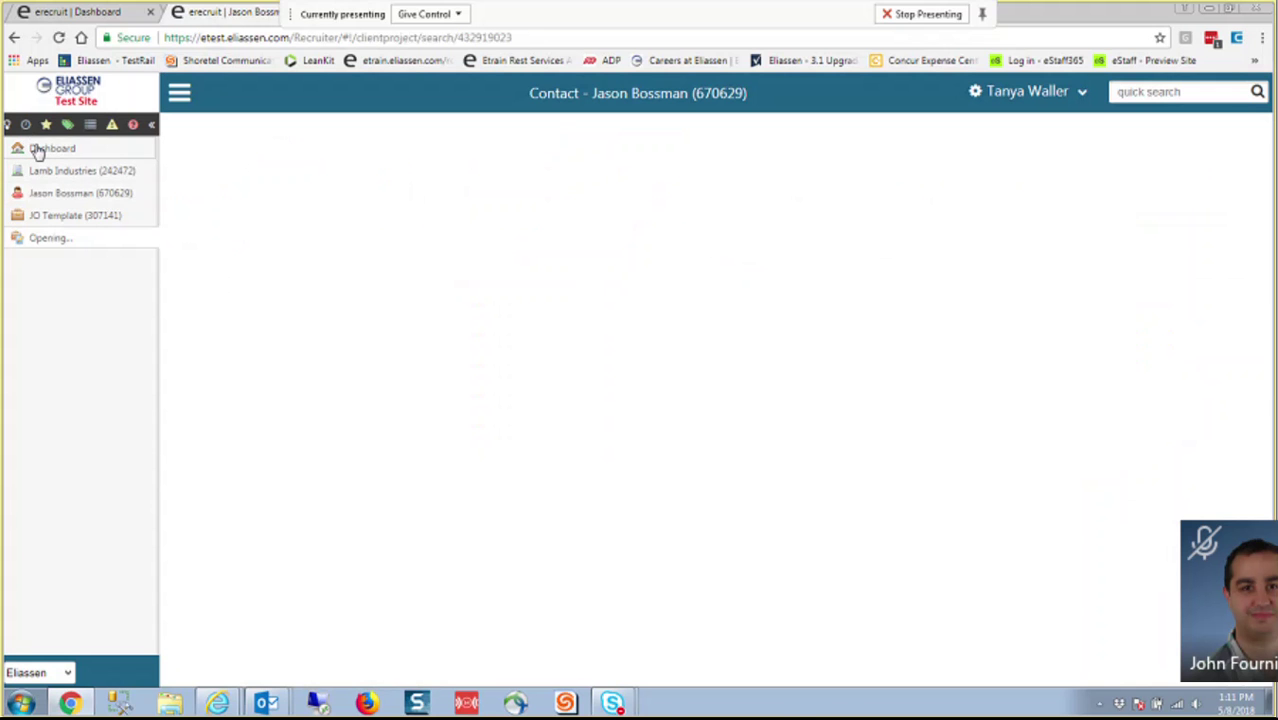
{"action": "left_click", "coordinate": [37, 150]}
Open the scheduled items search and filter it to items created from 04/01/2018 onward, leaving the end date empty
{"action": "left_click", "coordinate": [183, 100]}
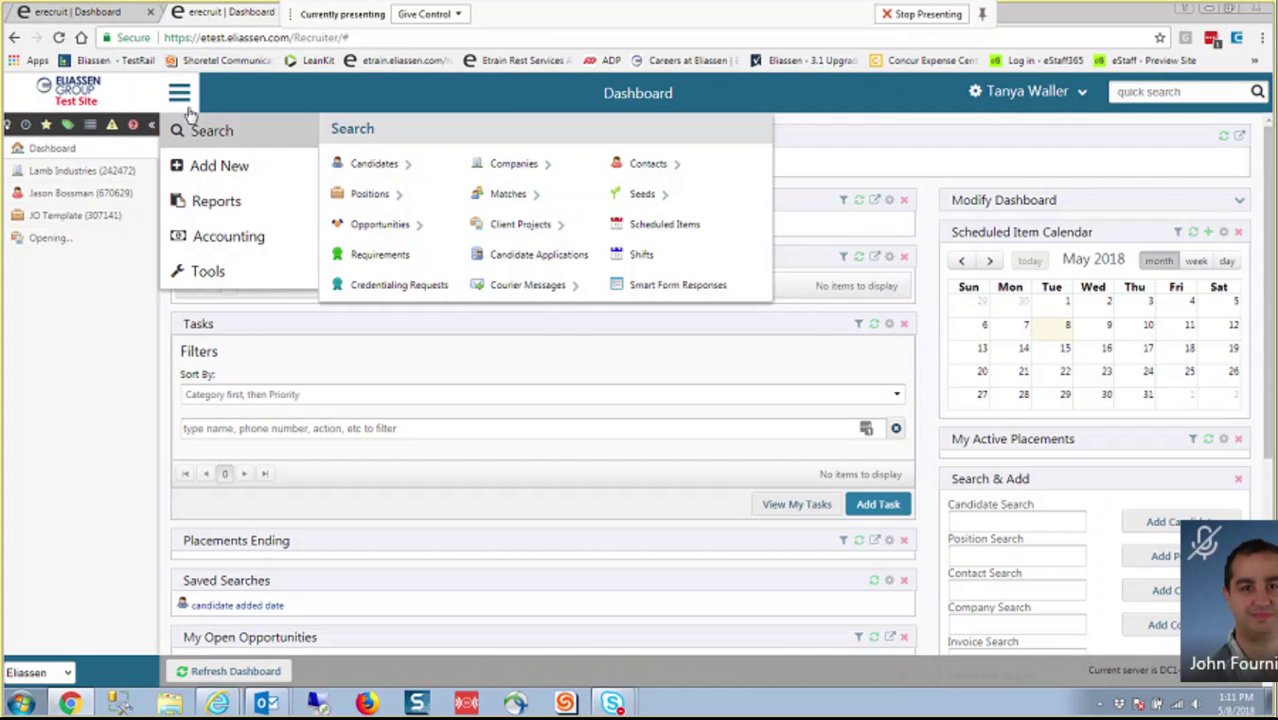
{"action": "left_click", "coordinate": [614, 224]}
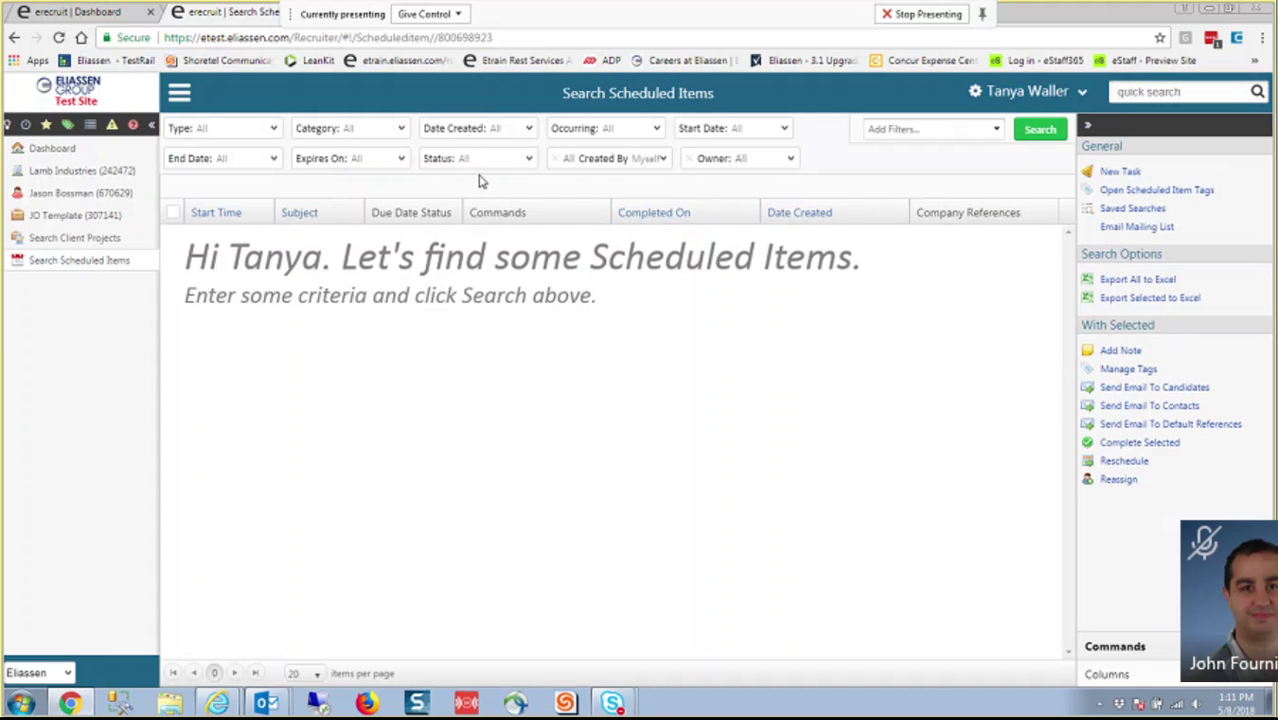
{"action": "left_click", "coordinate": [512, 128]}
{"action": "left_click", "coordinate": [461, 208]}
{"action": "left_click", "coordinate": [461, 207]}
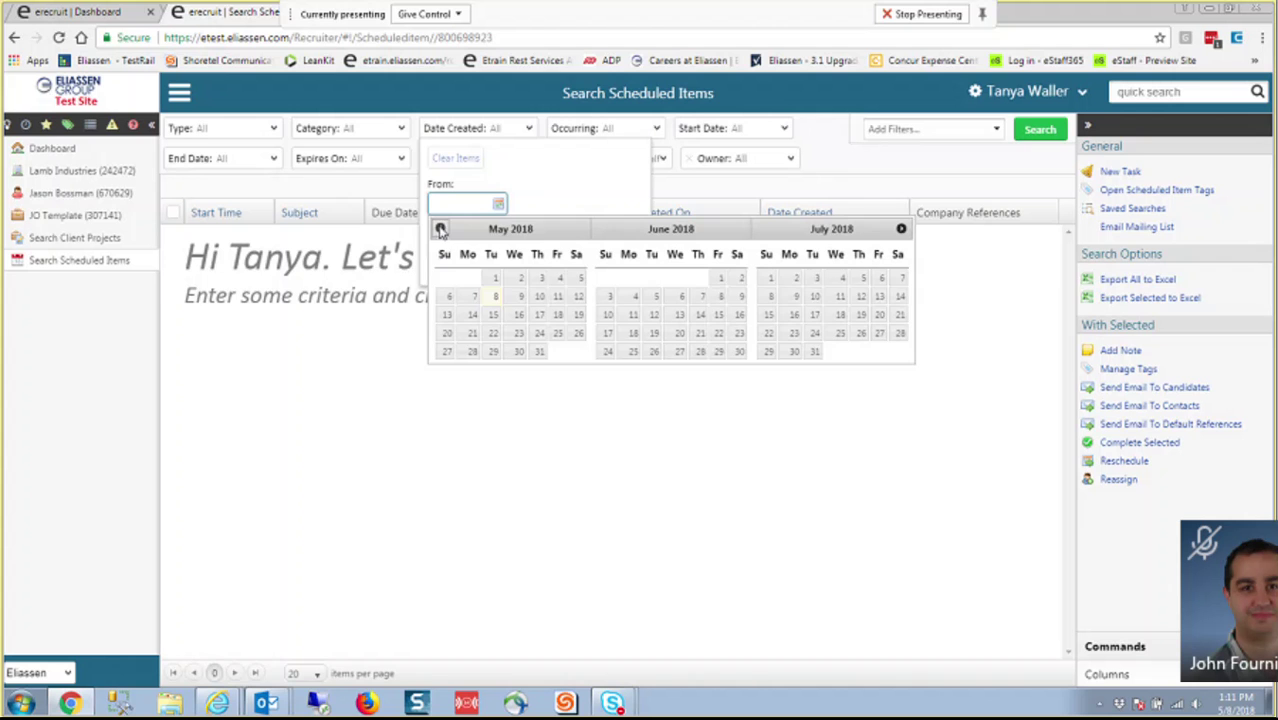
{"action": "left_click", "coordinate": [440, 229]}
{"action": "left_click", "coordinate": [446, 284]}
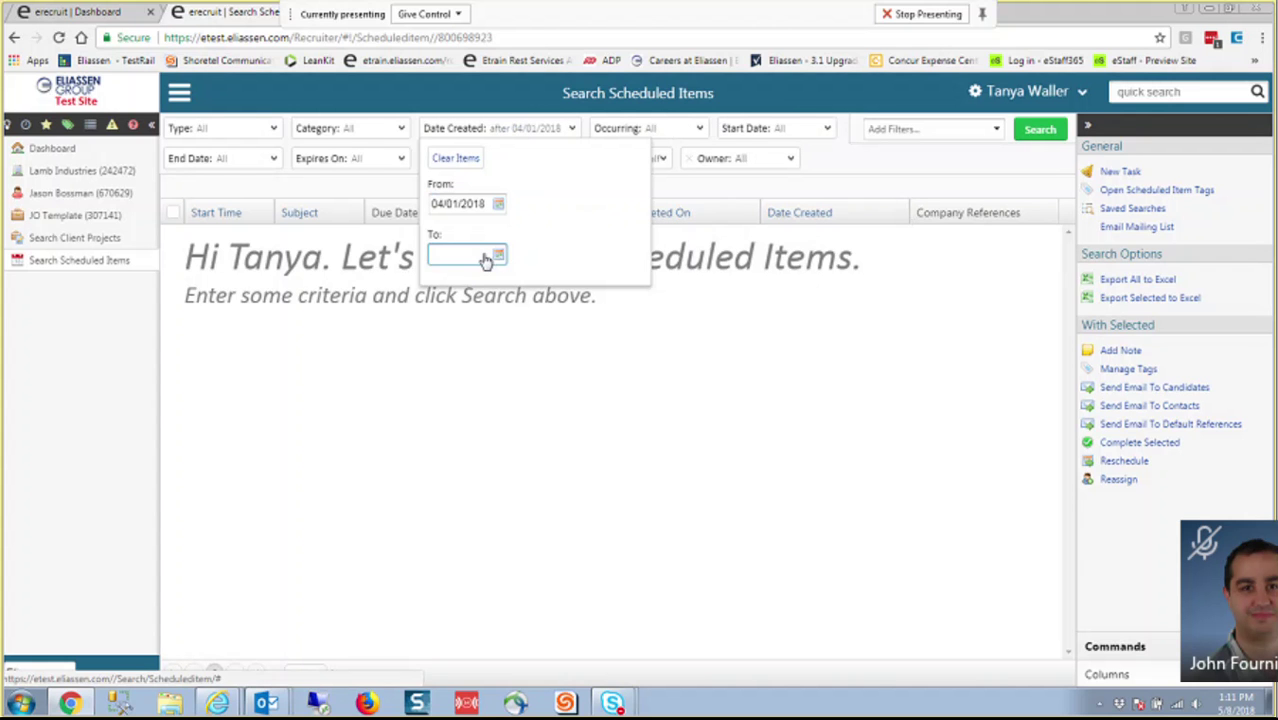
{"action": "left_click", "coordinate": [485, 257]}
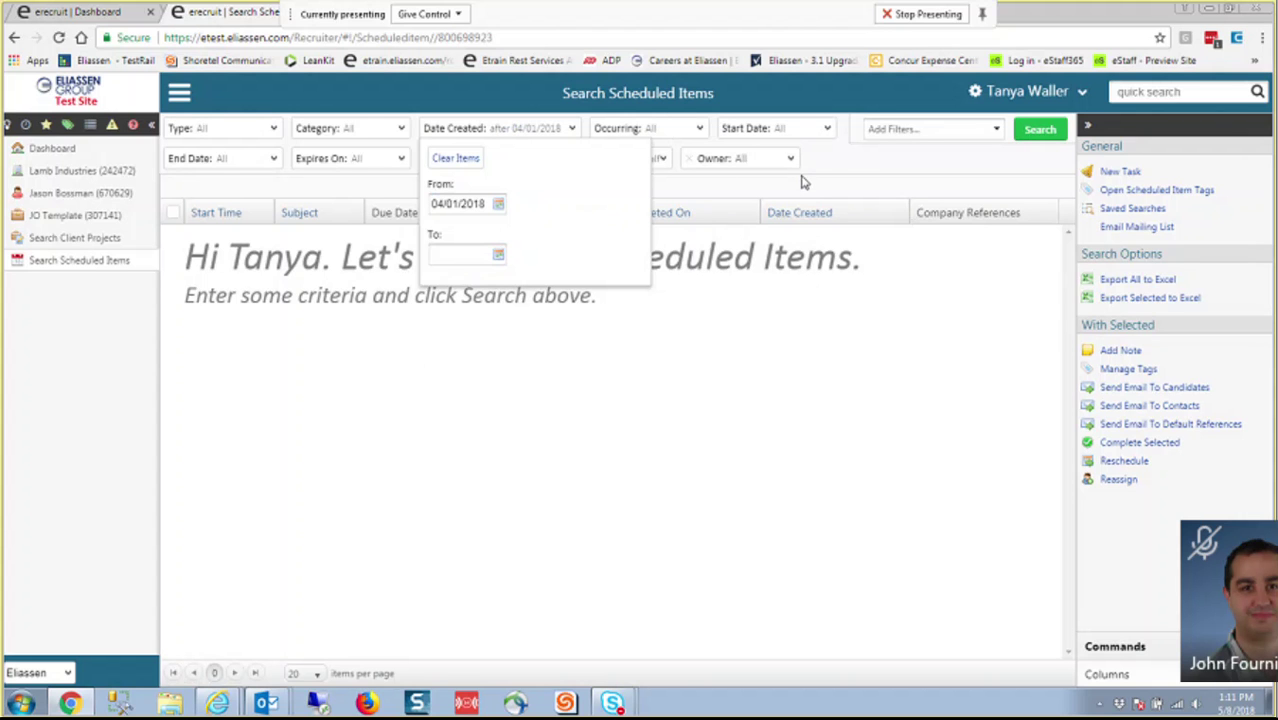
{"action": "left_click", "coordinate": [857, 168]}
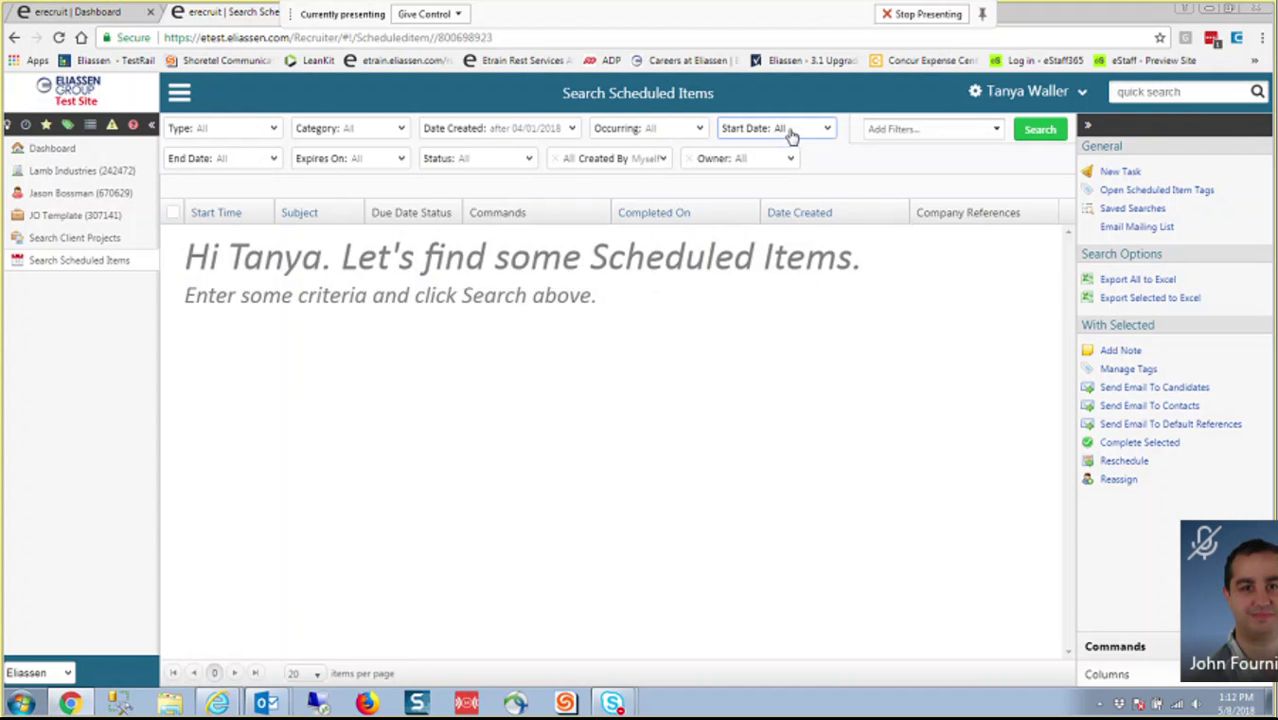
Set the Created By filter to one chosen colleague and exclude items created by myself
{"action": "left_click", "coordinate": [625, 160]}
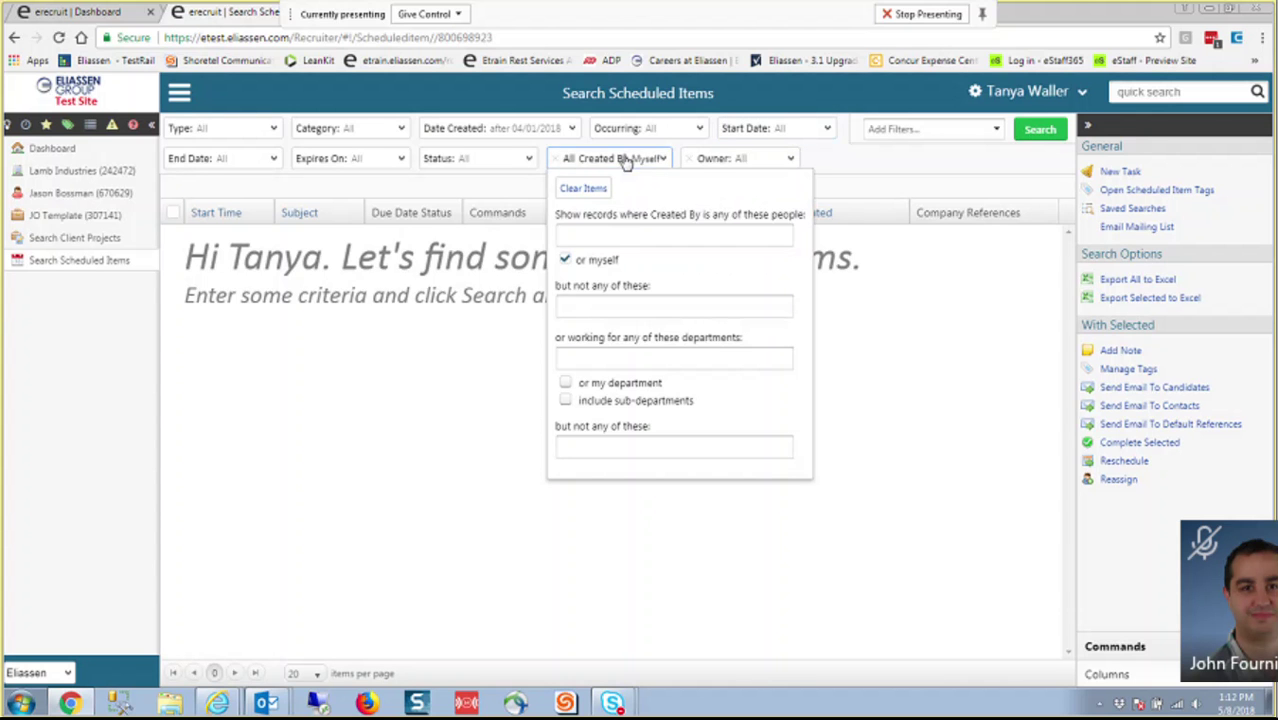
{"action": "left_click", "coordinate": [646, 238]}
{"action": "type", "text": "chris"}
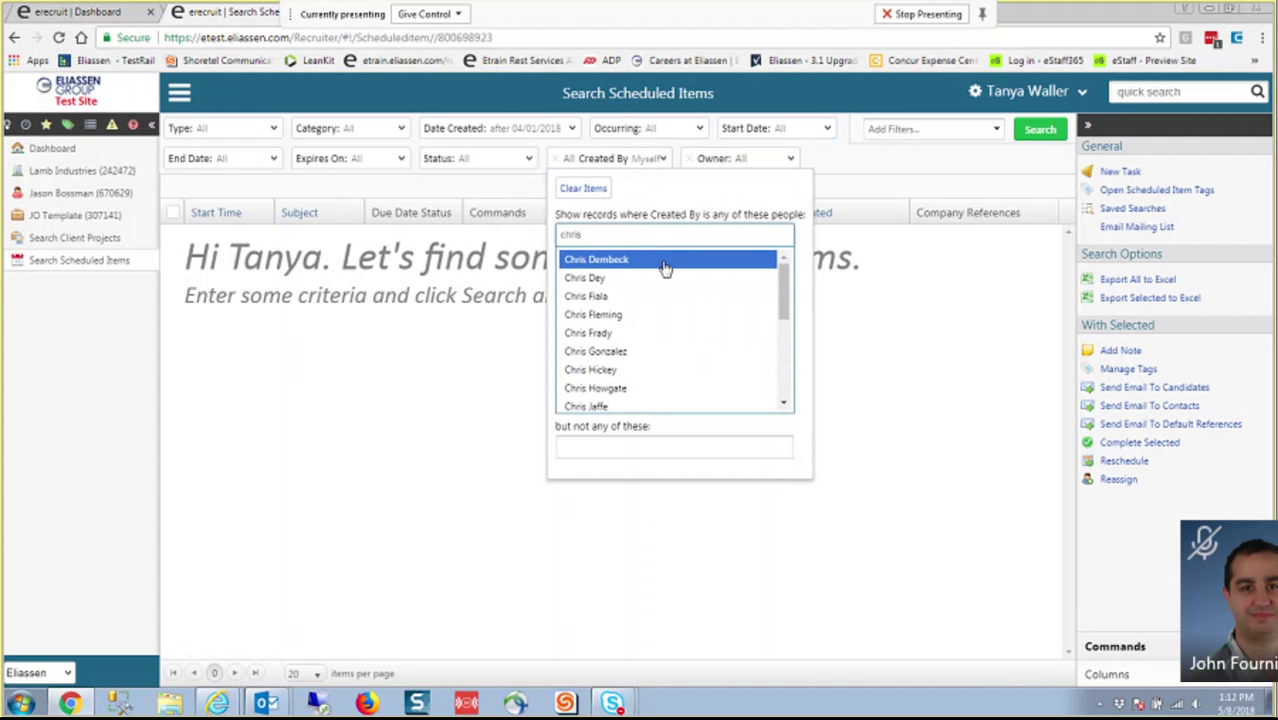
{"action": "left_click", "coordinate": [675, 369]}
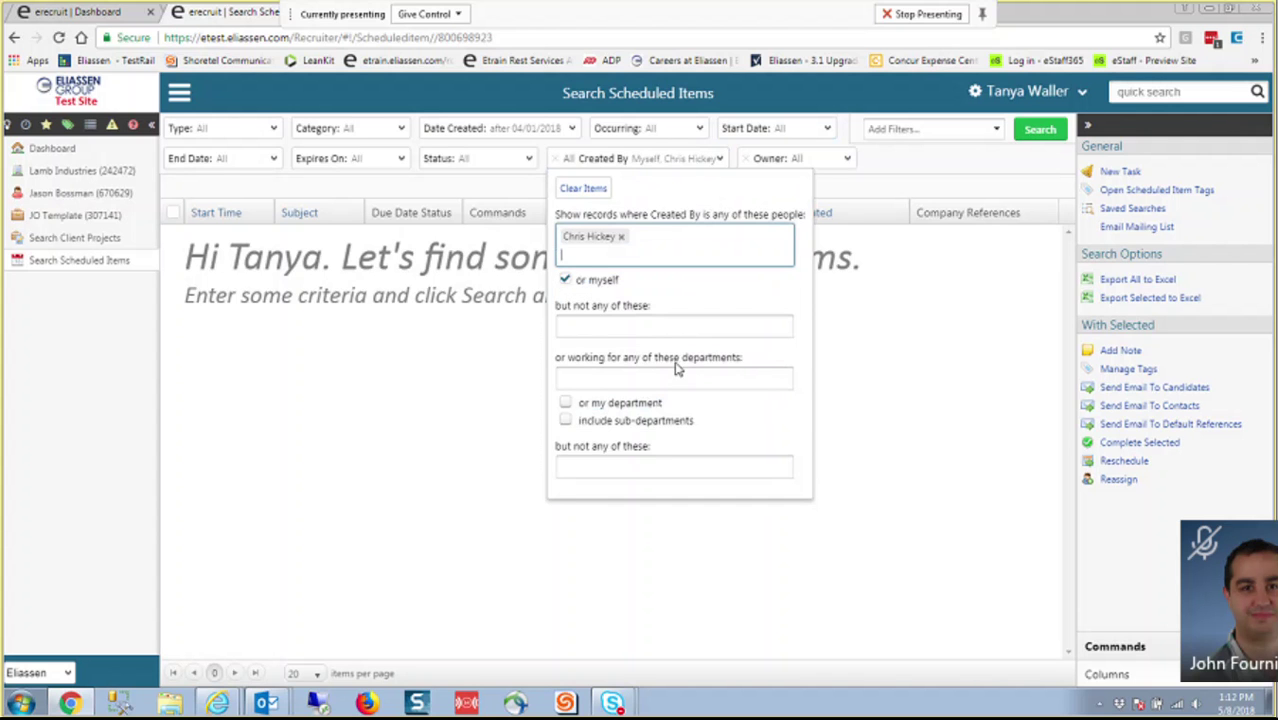
{"action": "left_click", "coordinate": [920, 157]}
{"action": "left_click", "coordinate": [712, 158]}
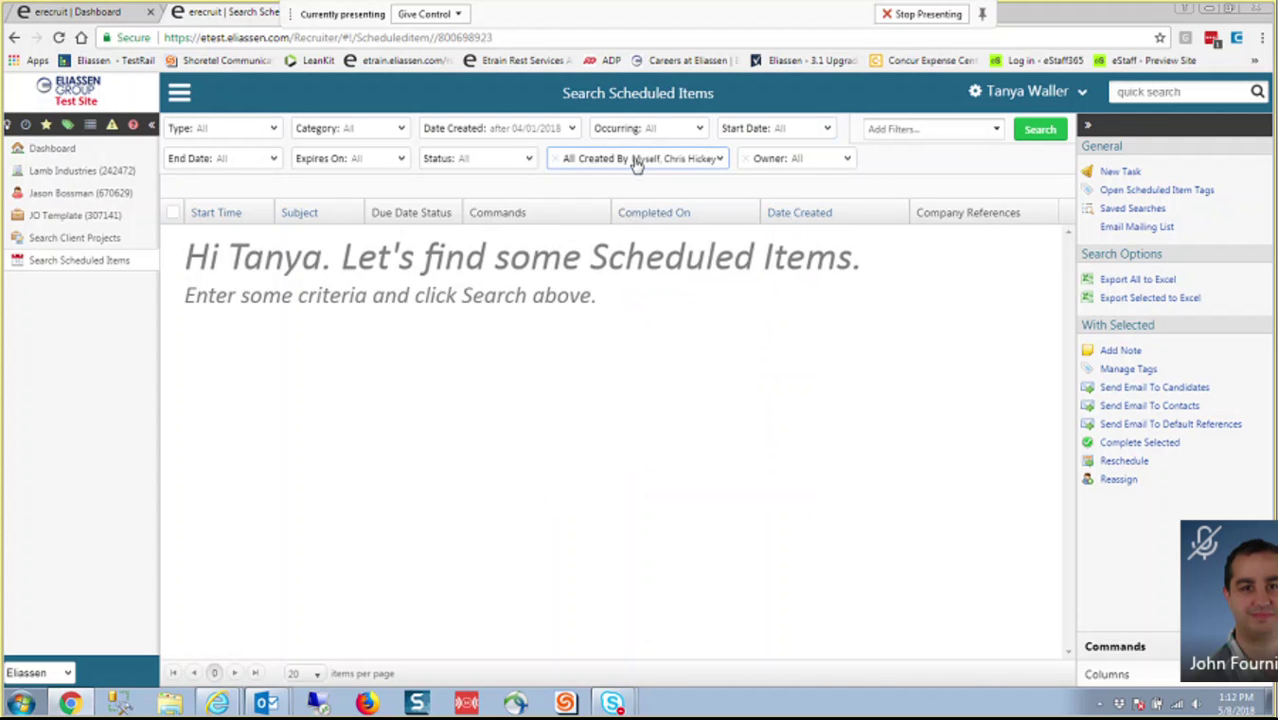
{"action": "left_click", "coordinate": [575, 158]}
{"action": "left_click", "coordinate": [590, 238]}
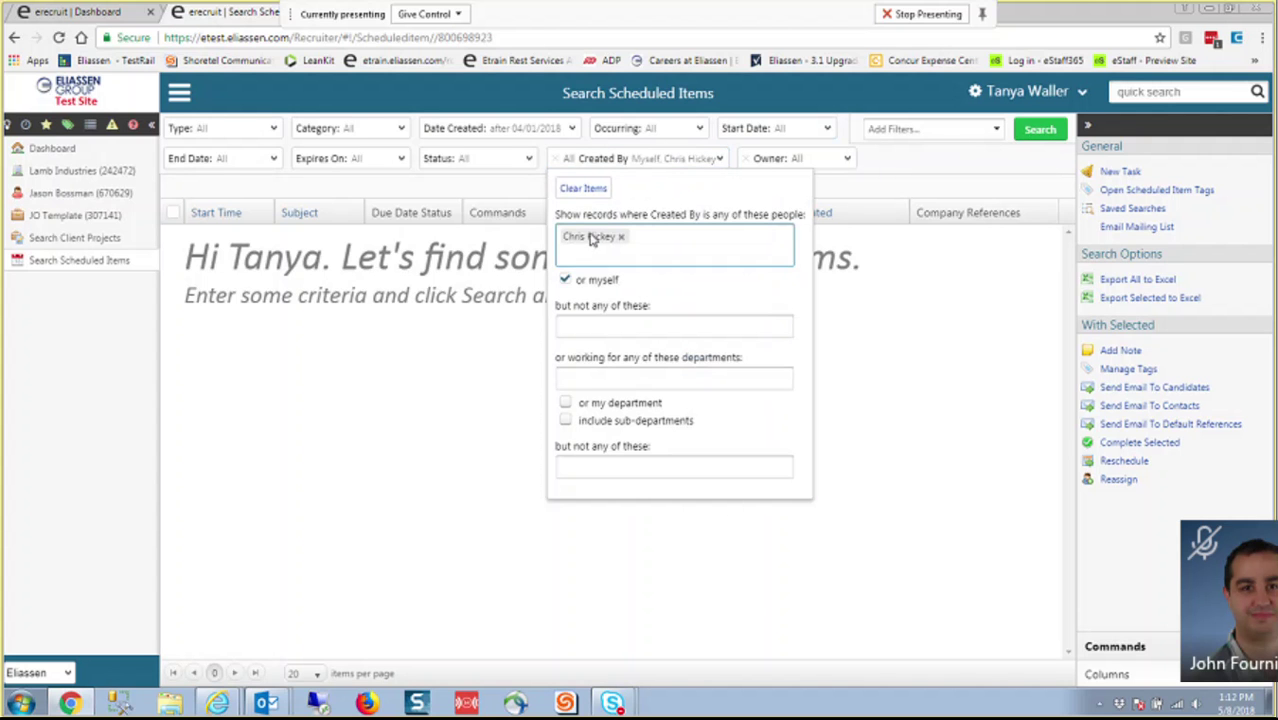
{"action": "left_click", "coordinate": [565, 280]}
{"action": "left_click", "coordinate": [879, 170]}
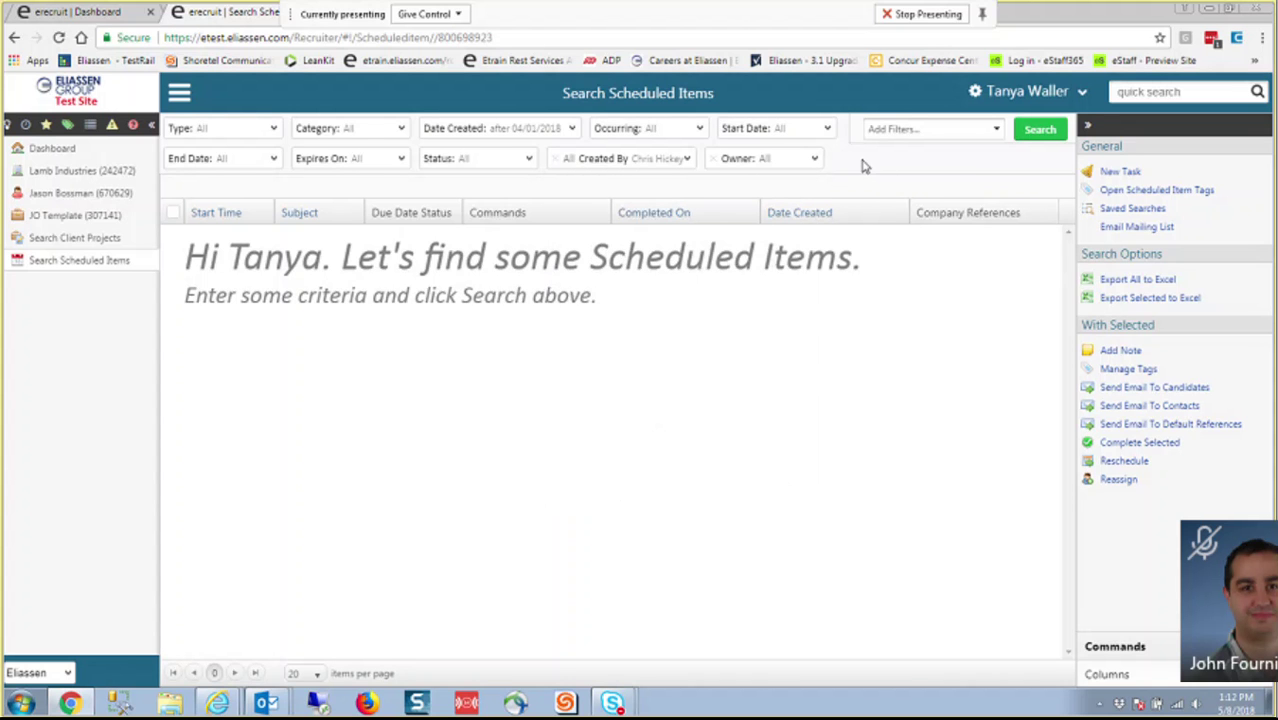
Limit the scheduled item type to Client Visit - Active and Client Visit - Prospect
{"action": "left_click", "coordinate": [203, 131]}
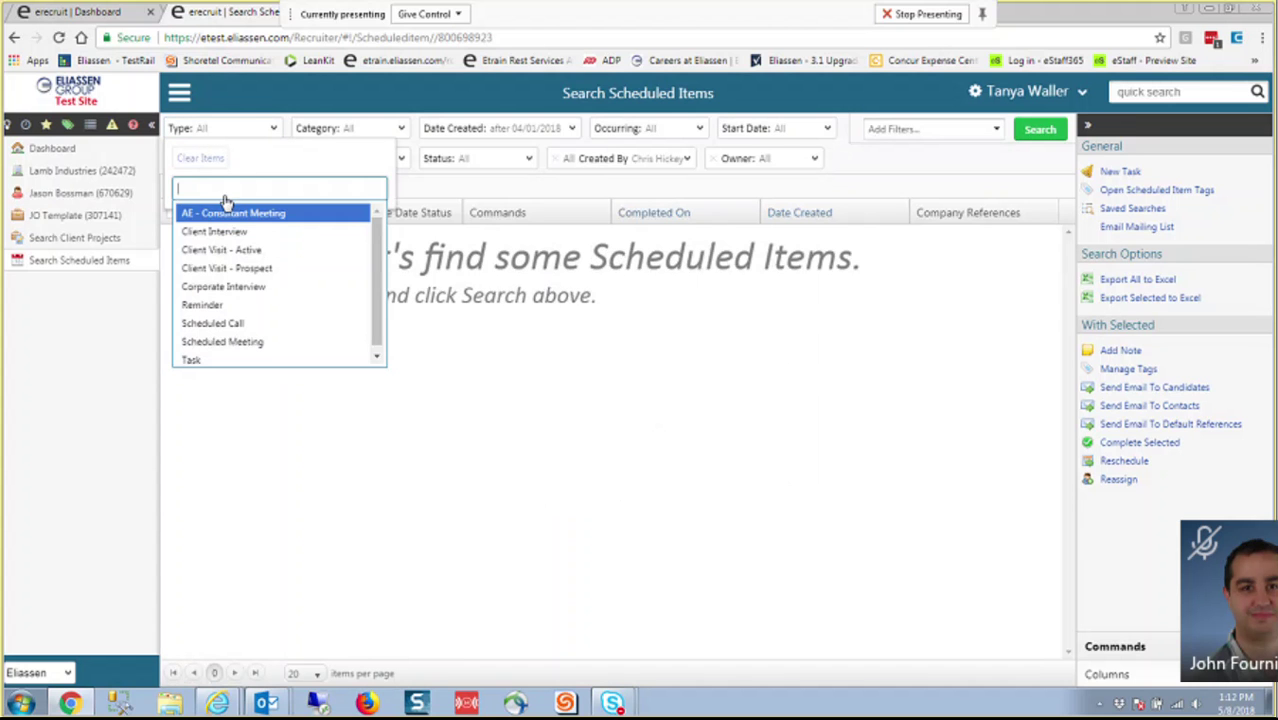
{"action": "left_click", "coordinate": [240, 249]}
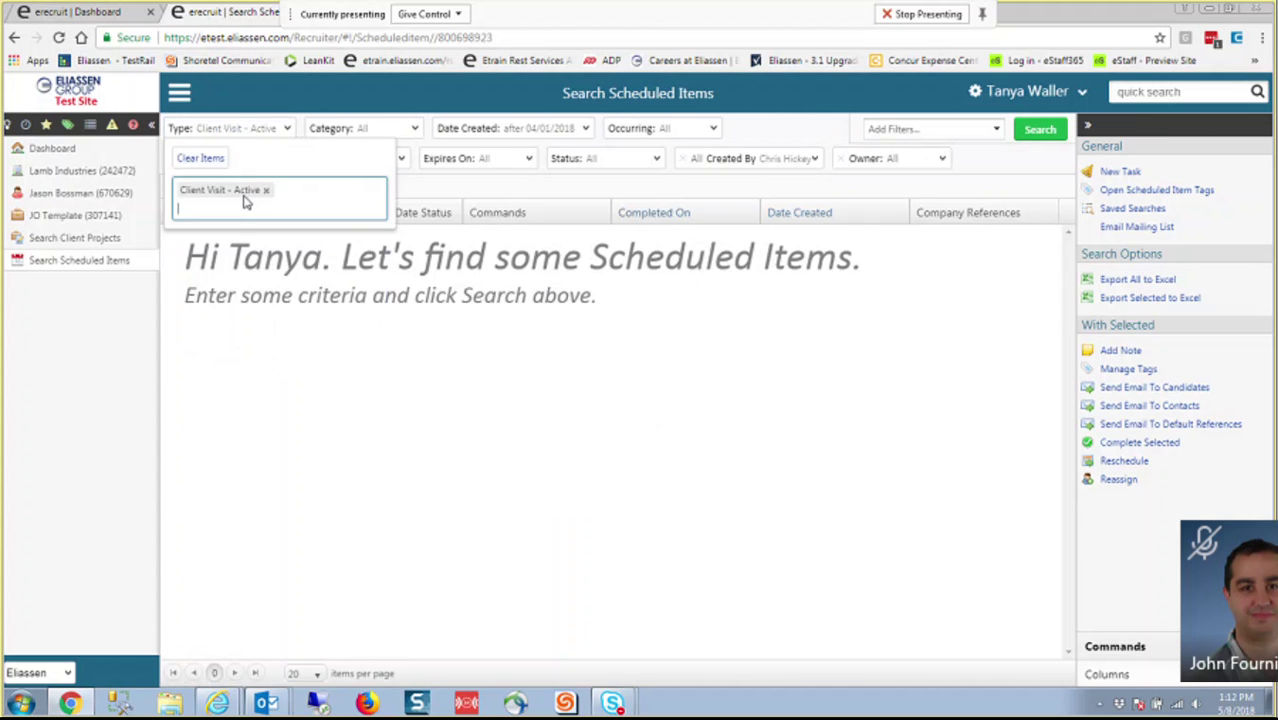
{"action": "left_click", "coordinate": [290, 200]}
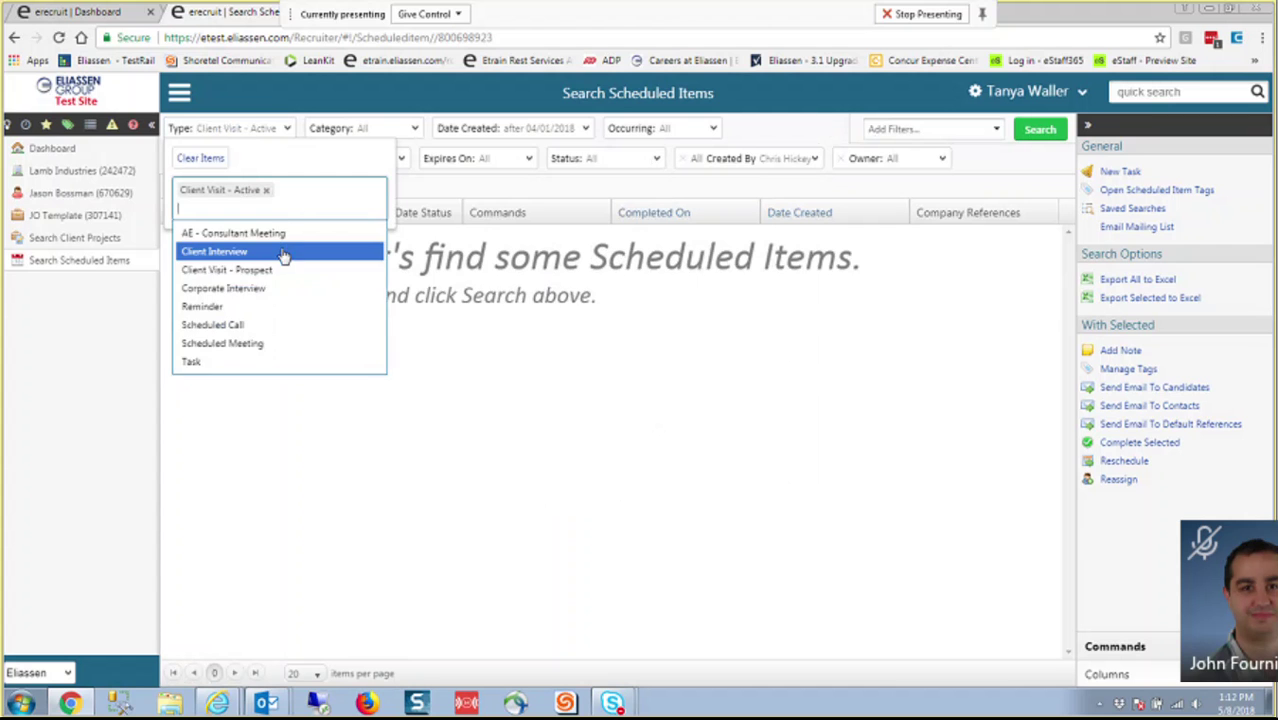
{"action": "left_click", "coordinate": [278, 271]}
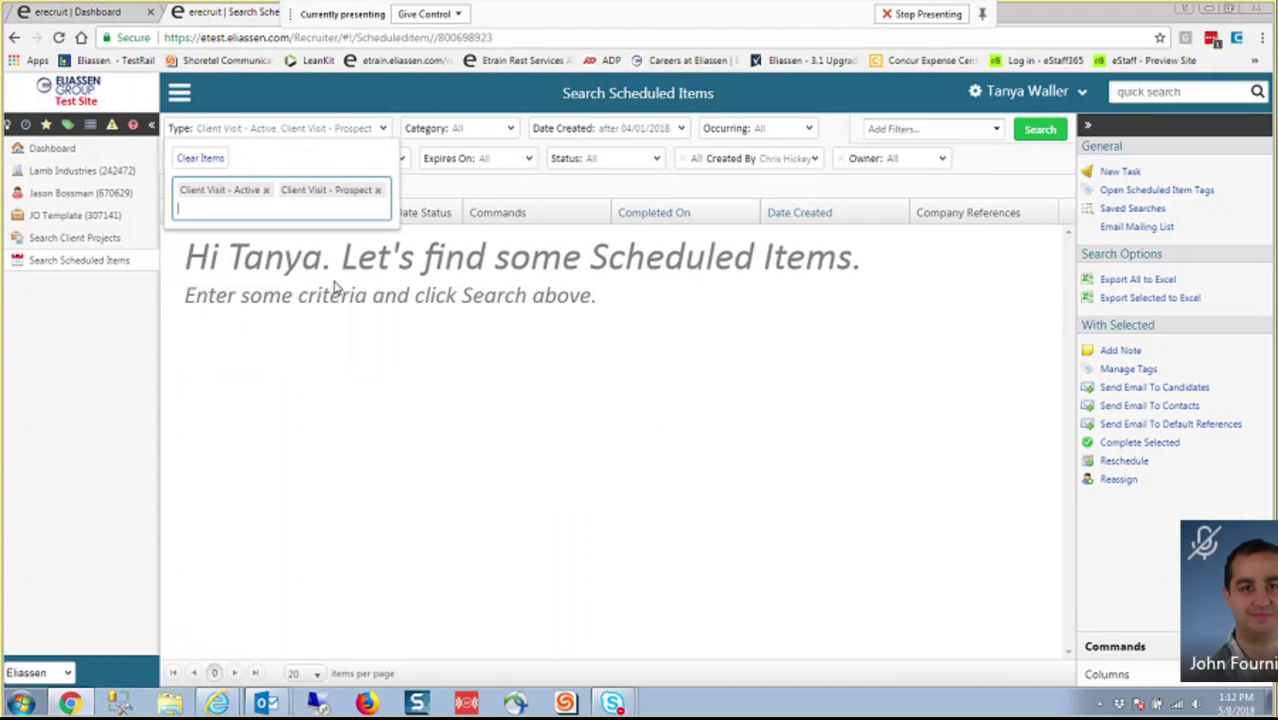
{"action": "left_click", "coordinate": [783, 336]}
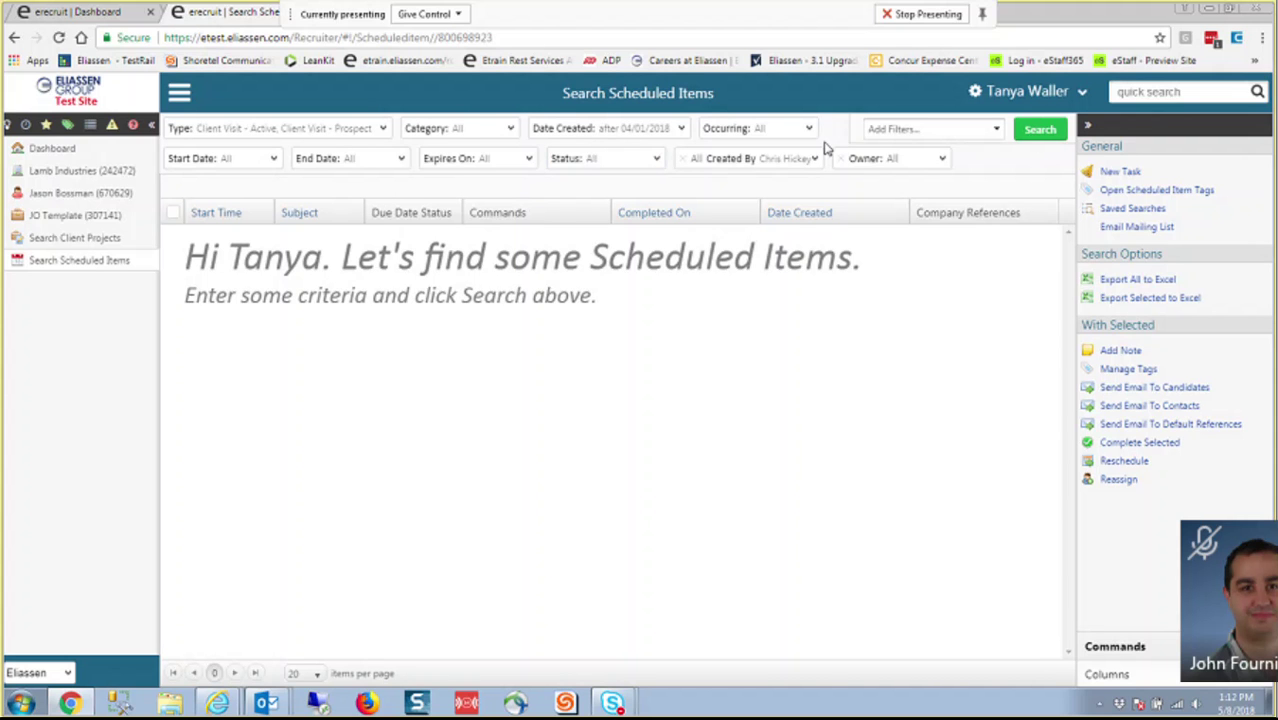
Run the scheduled items search and review the listed client visits and the type filter's selections
{"action": "left_click", "coordinate": [1032, 138]}
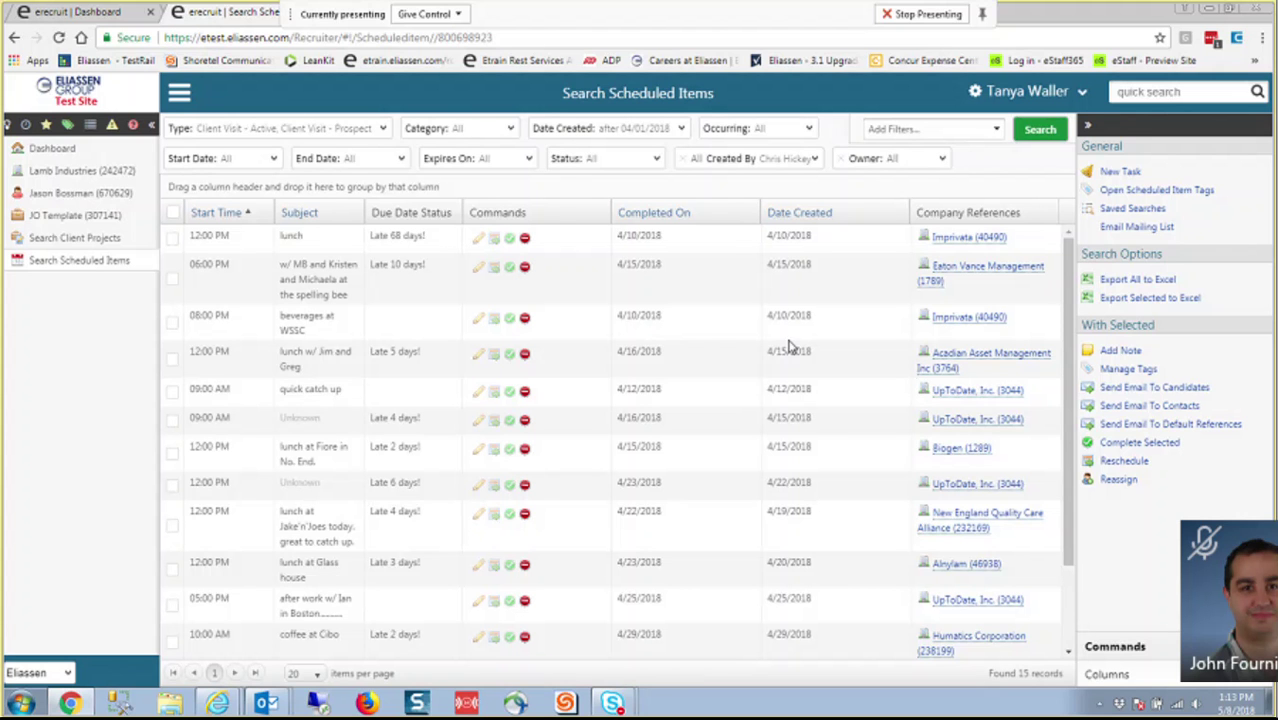
{"action": "scroll", "coordinate": [702, 343], "scroll_direction": "down", "scroll_amount": 2}
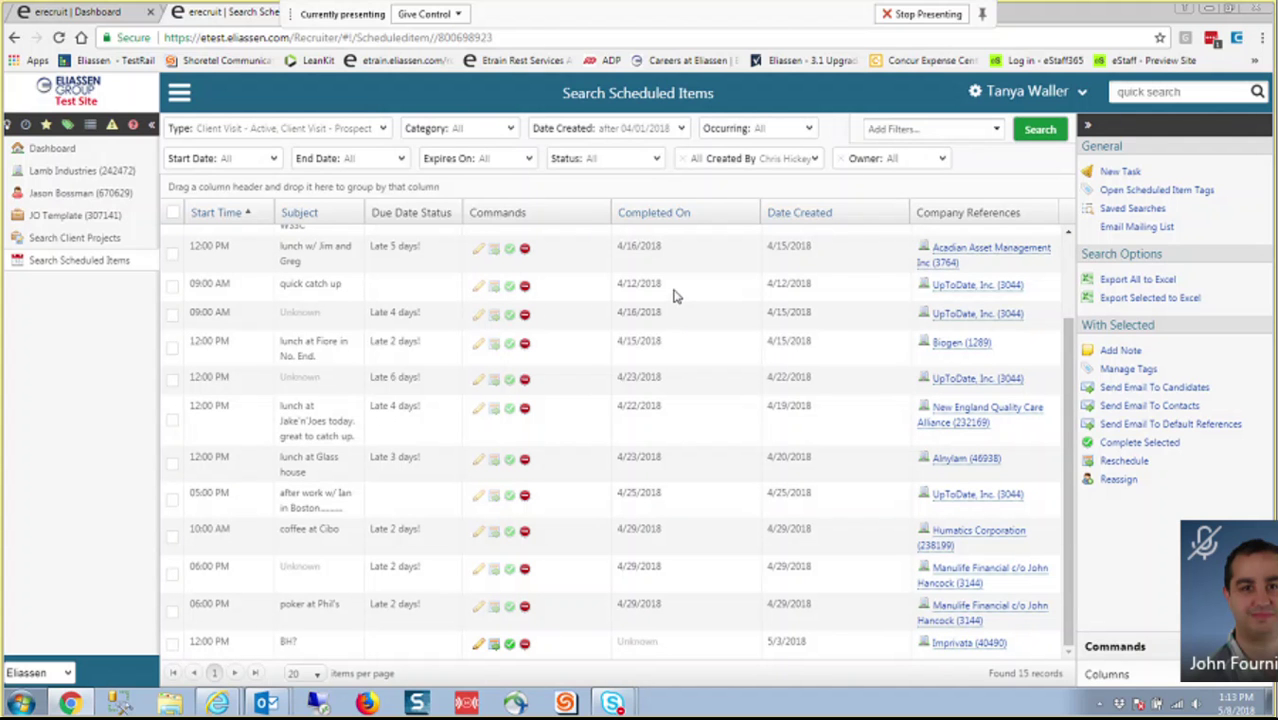
{"action": "left_click", "coordinate": [260, 130]}
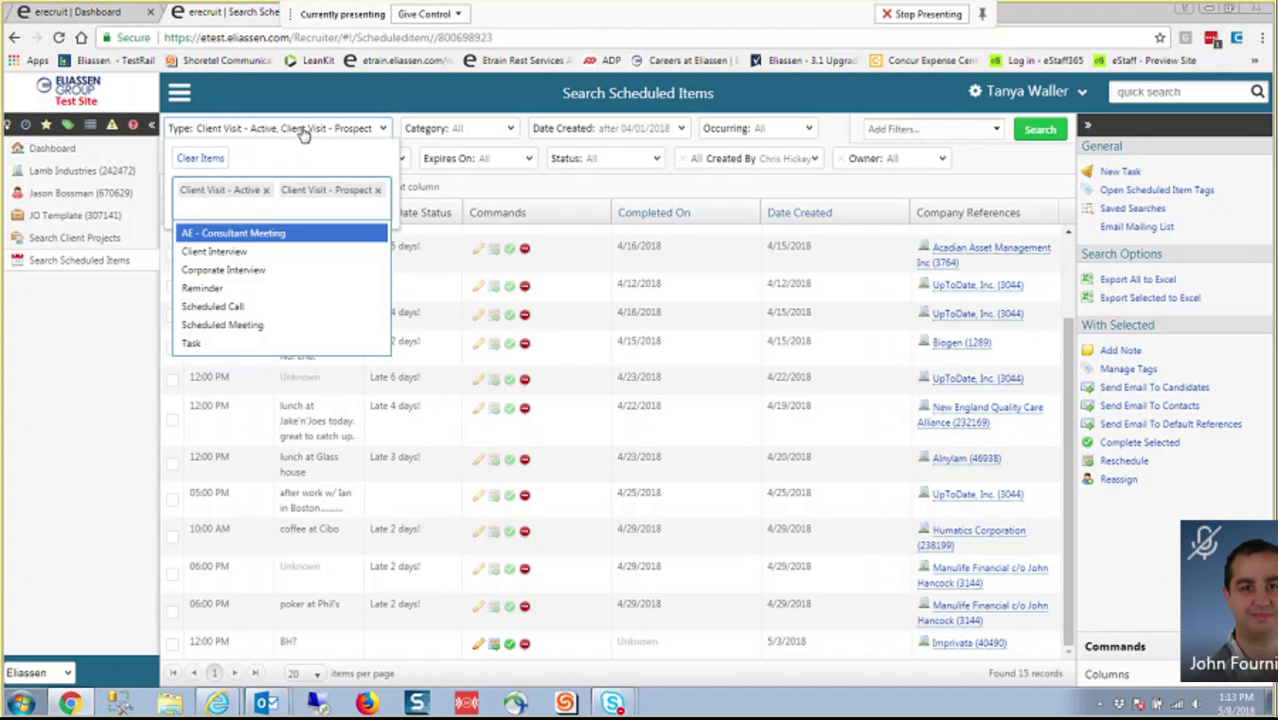
{"action": "left_click", "coordinate": [506, 191]}
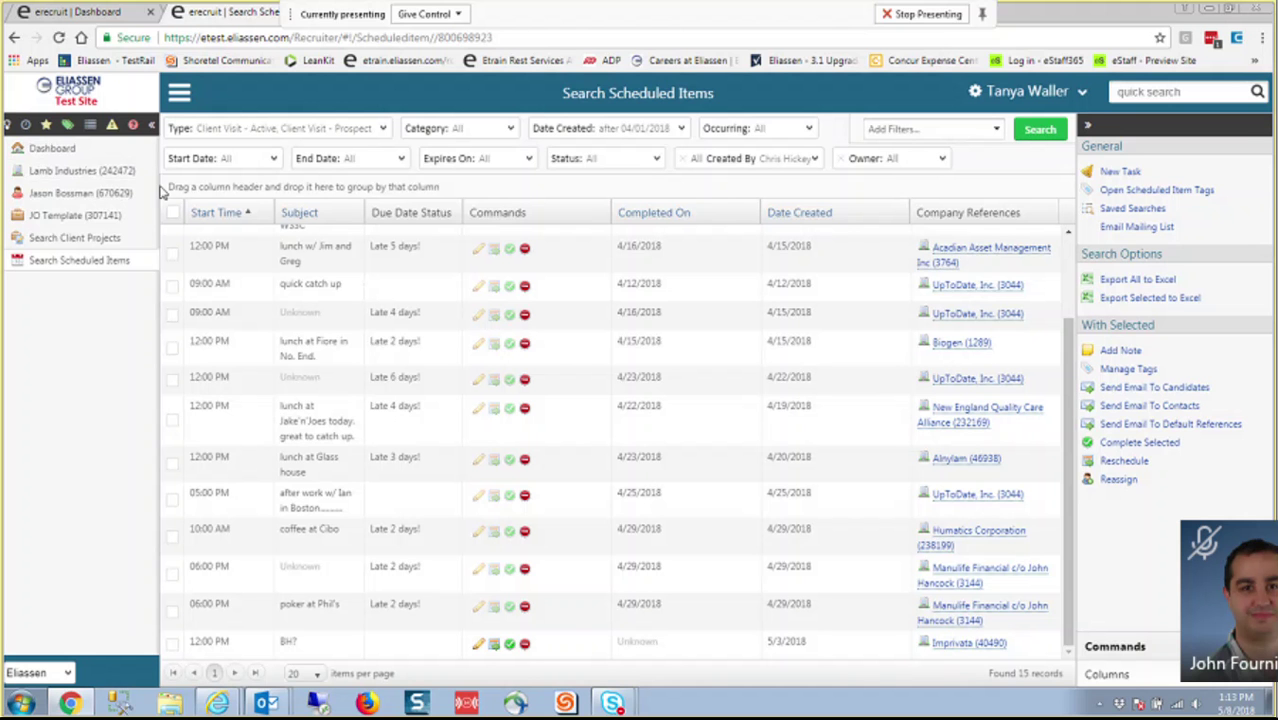
Look through the dashboard down to its Reports list and switch to the JO Template position record
{"action": "left_click", "coordinate": [66, 150]}
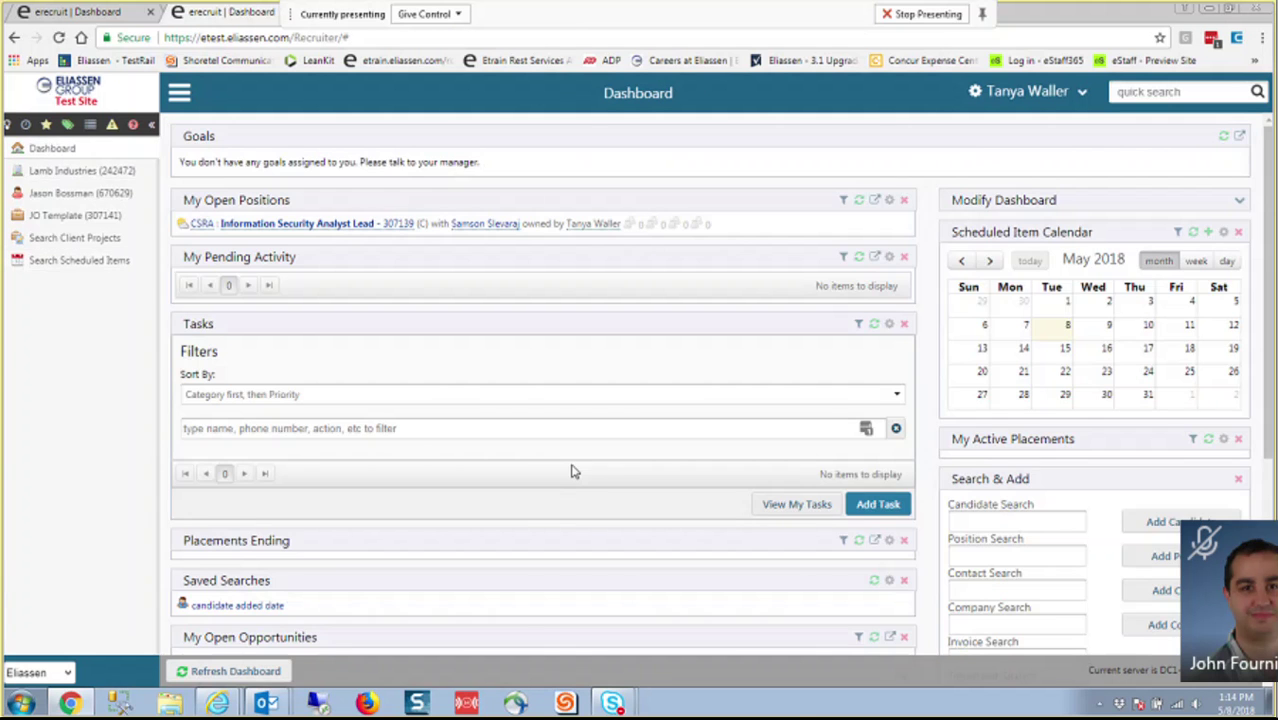
{"action": "scroll", "coordinate": [571, 471], "scroll_direction": "down", "scroll_amount": 4}
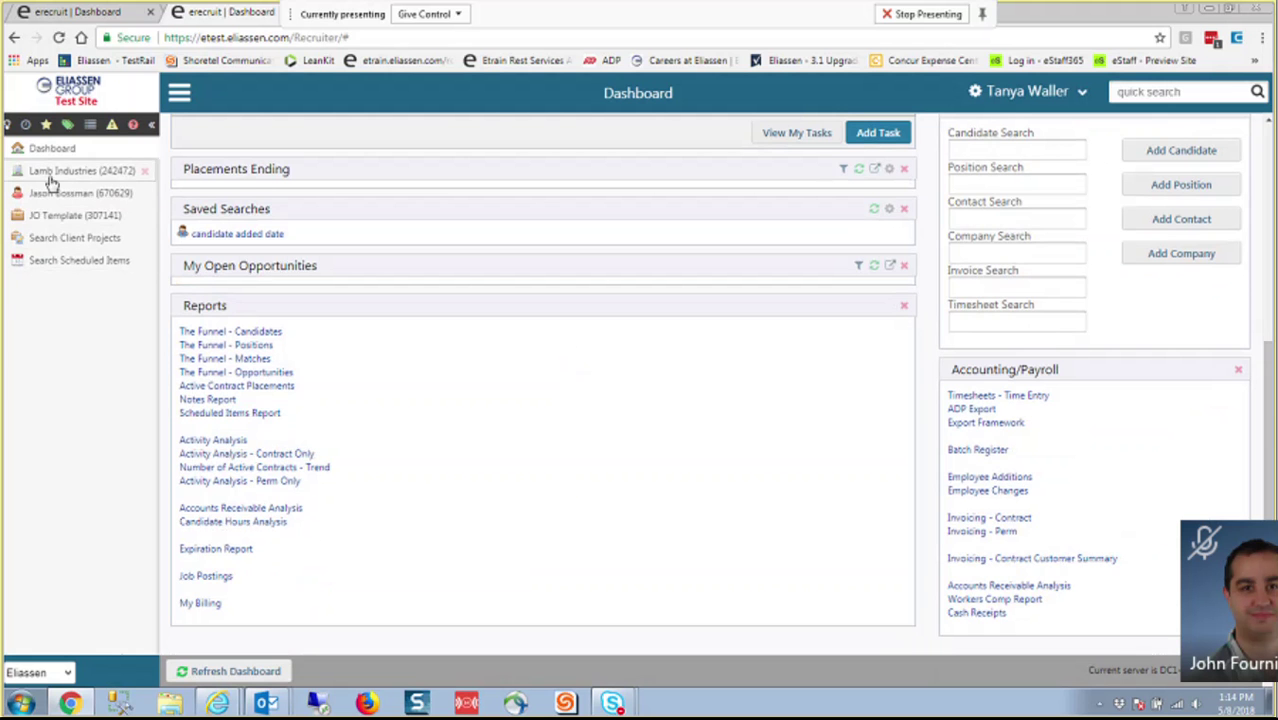
{"action": "left_click", "coordinate": [60, 195]}
{"action": "left_click", "coordinate": [62, 216]}
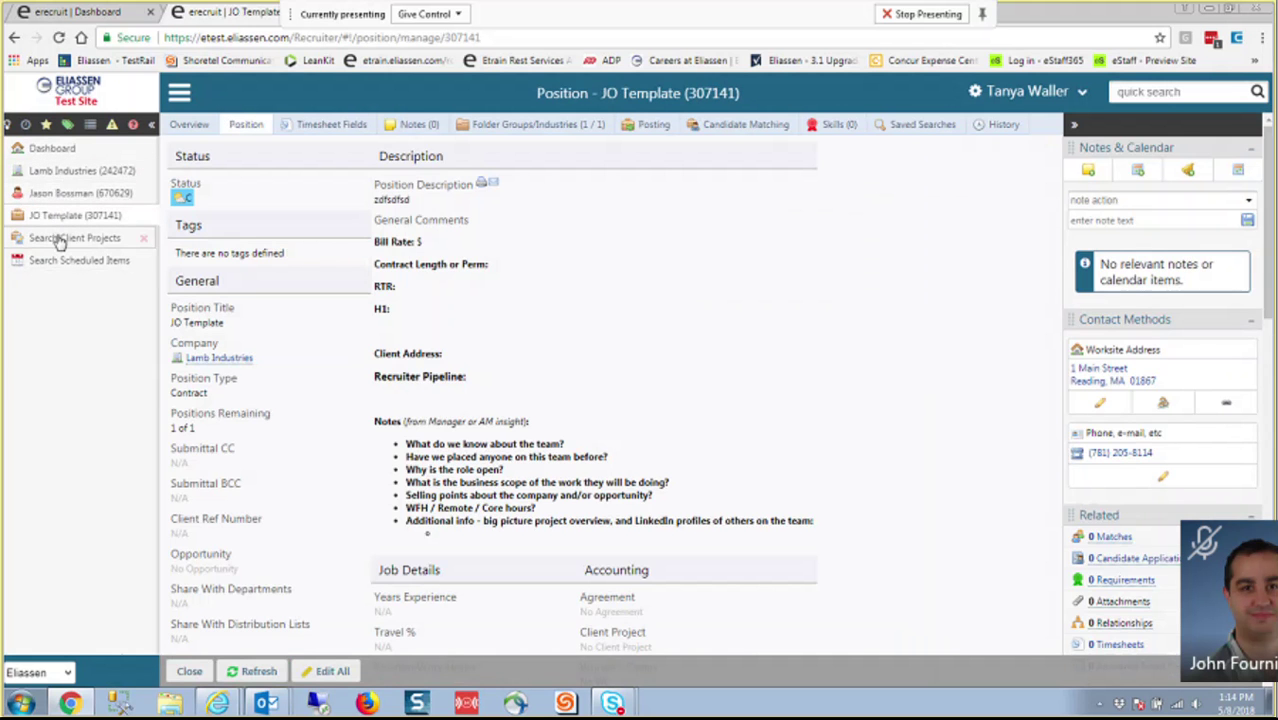
{"action": "left_click", "coordinate": [60, 241]}
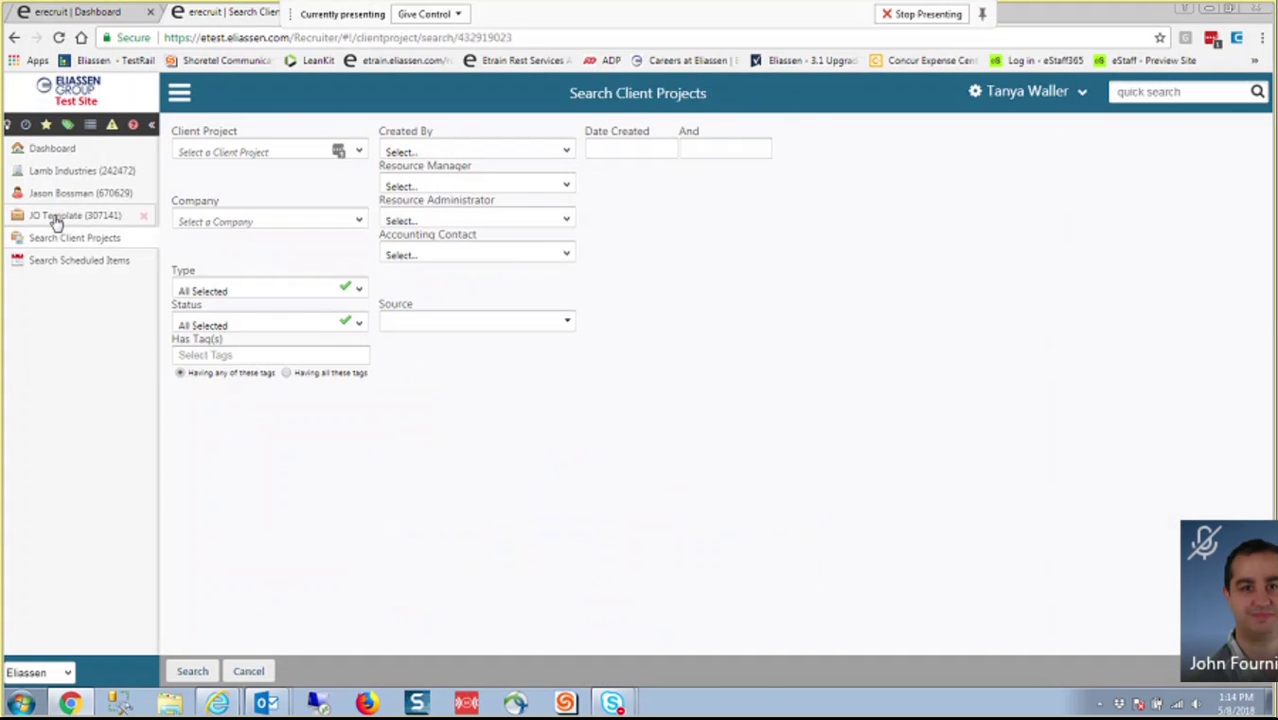
{"action": "left_click", "coordinate": [57, 217]}
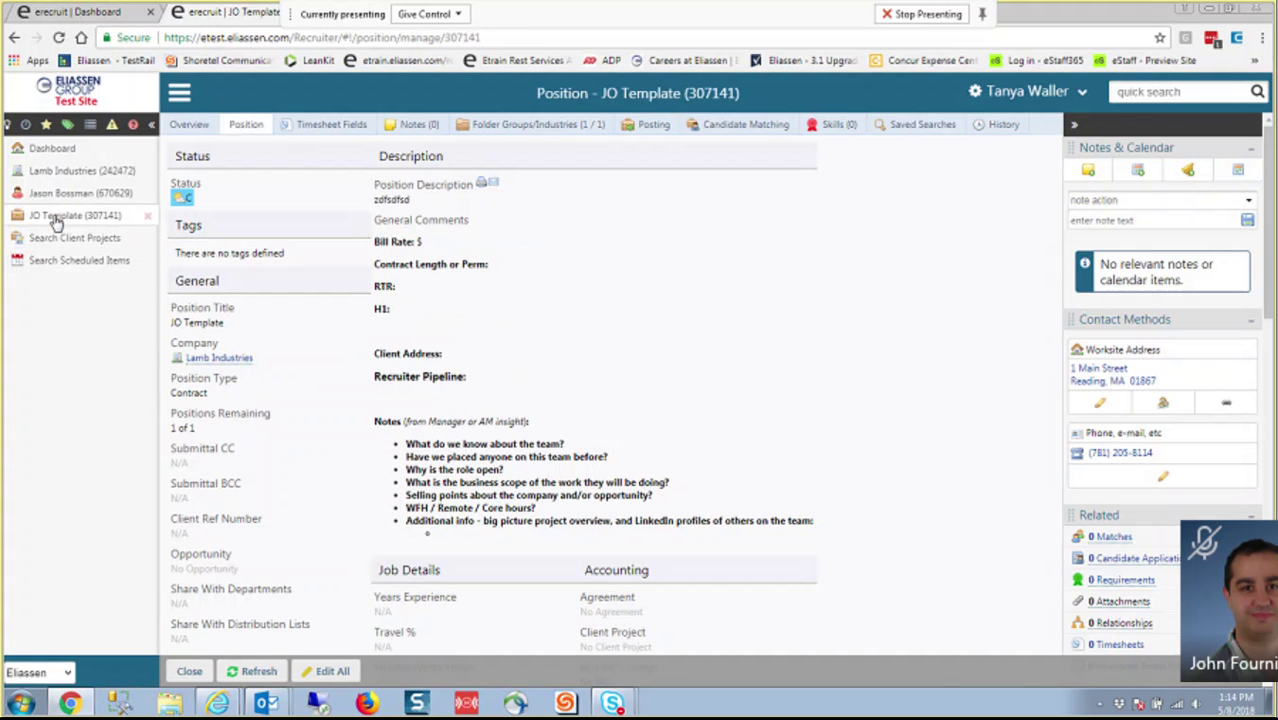